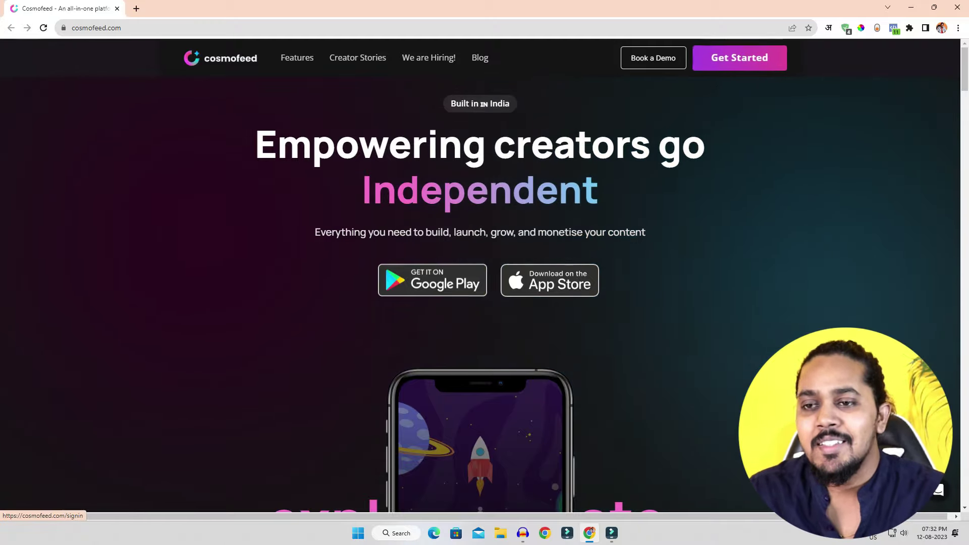
# Step: Start creator sign-up and submit a mobile number to receive a one-time password
pyautogui.click(728, 62)
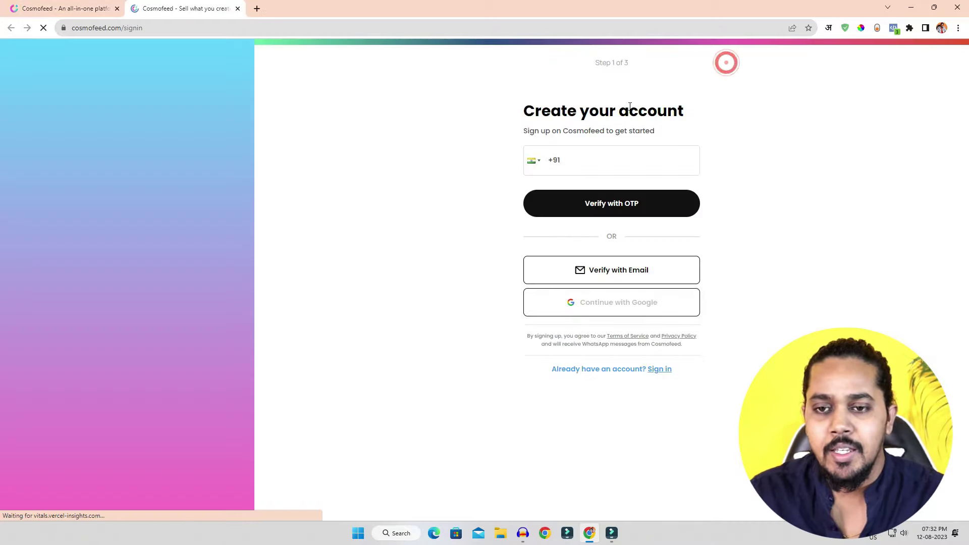
pyautogui.click(610, 162)
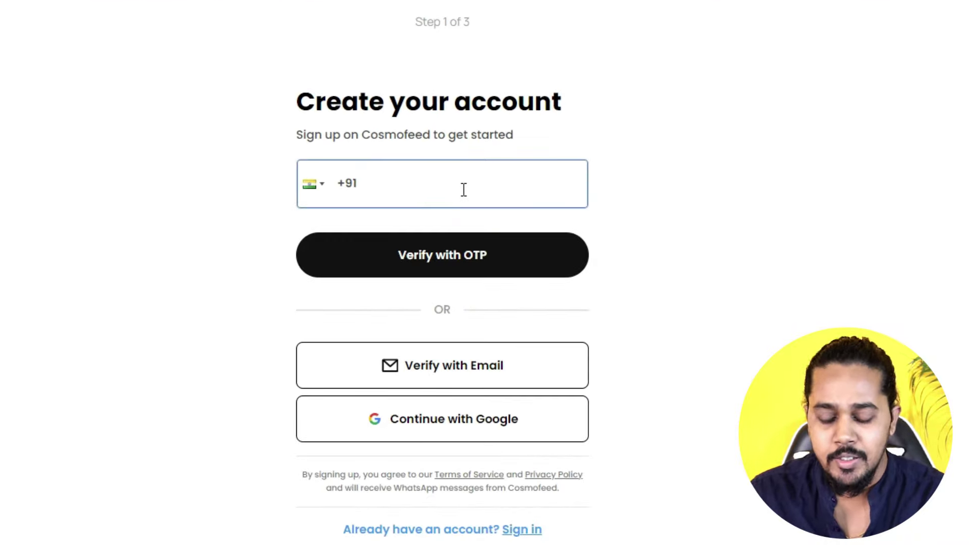
pyautogui.click(464, 189)
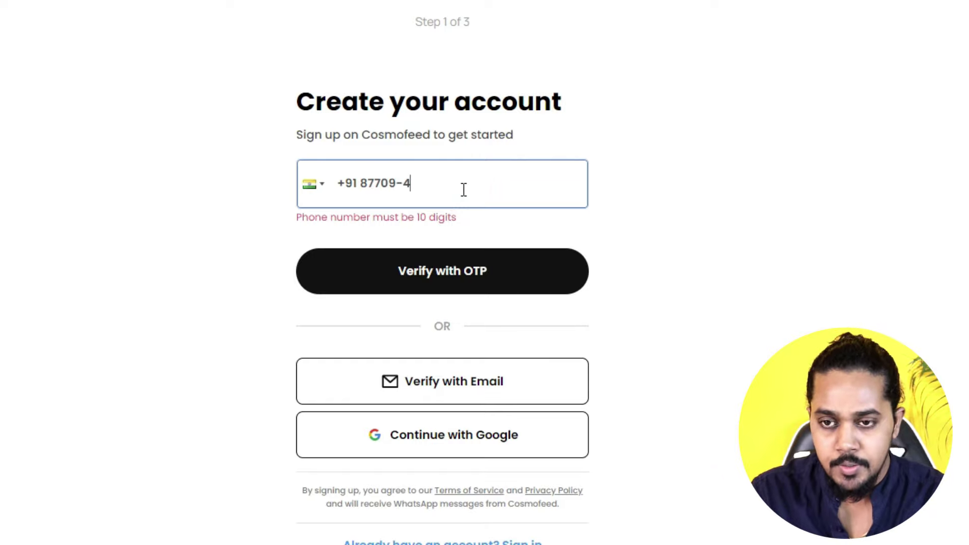
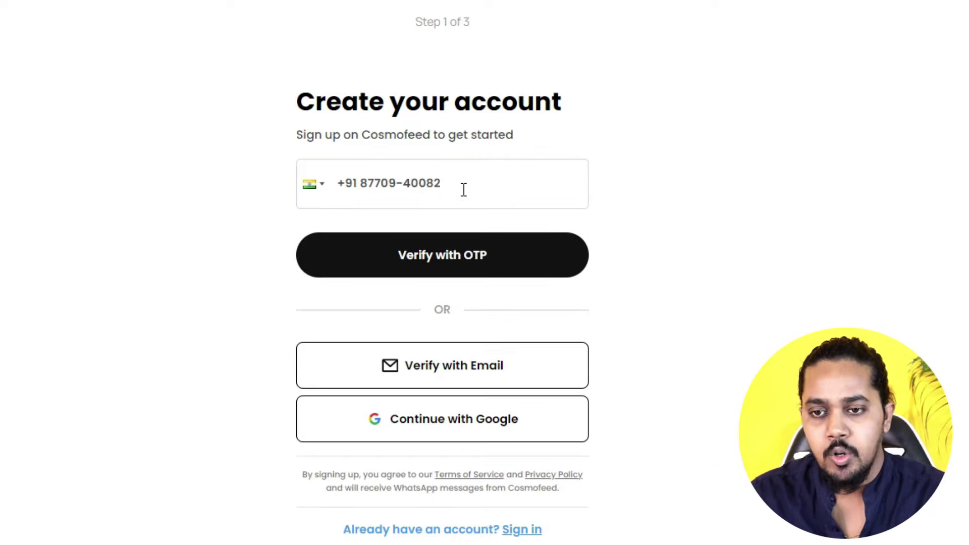
pyautogui.click(438, 251)
# Step: Enter the received one-time password to verify the number
pyautogui.click(439, 249)
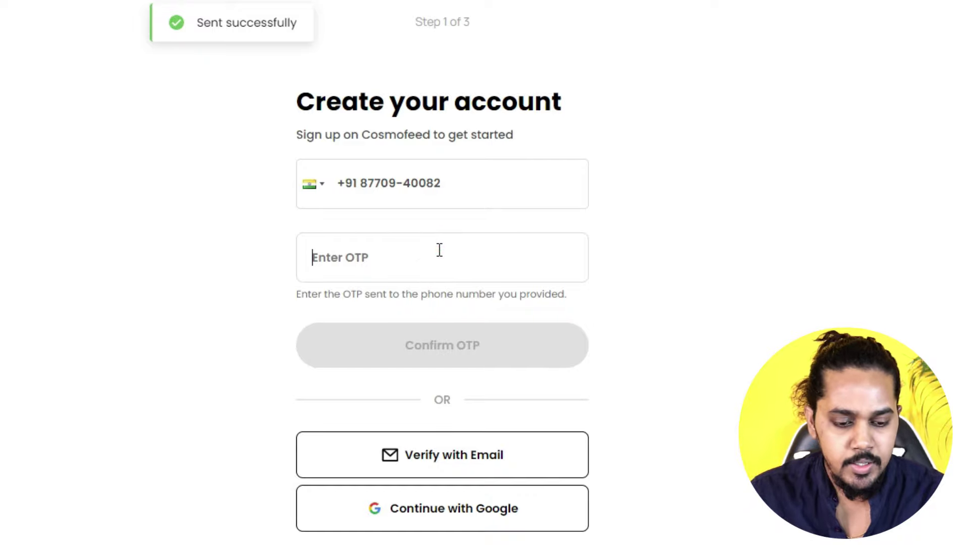
pyautogui.click(439, 250)
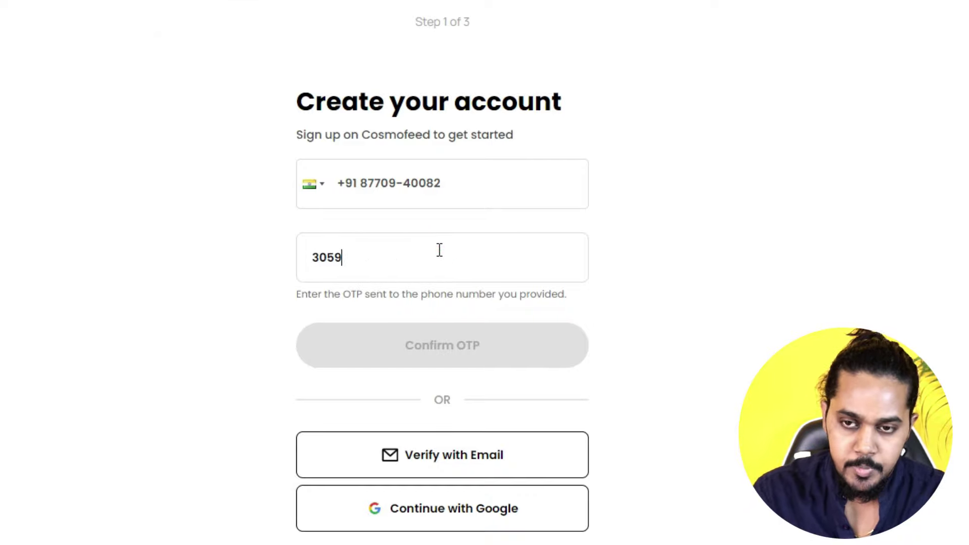
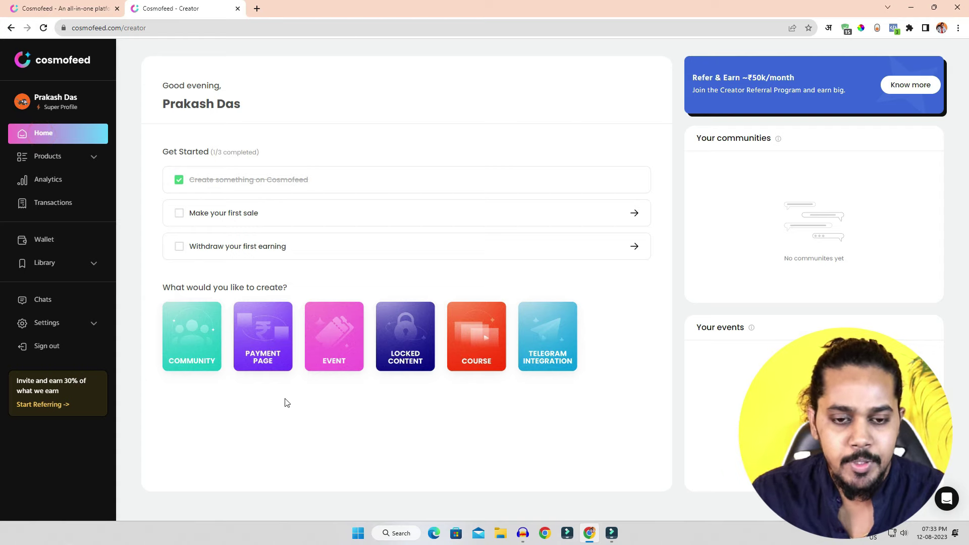
pyautogui.click(192, 344)
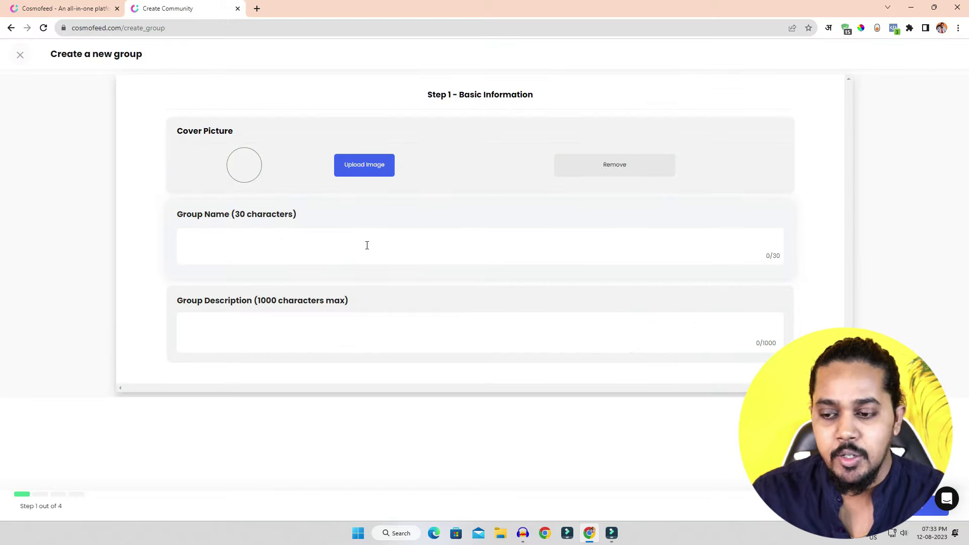
pyautogui.click(11, 28)
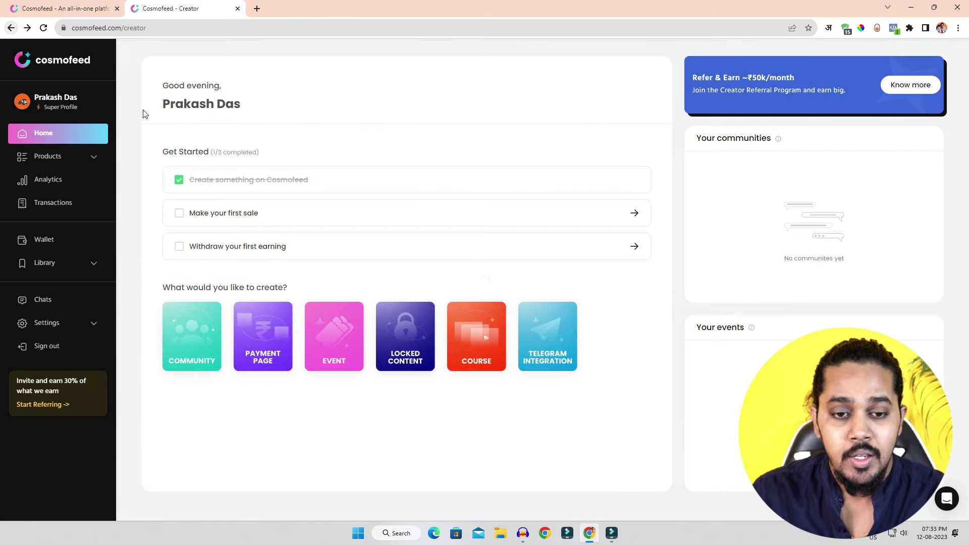
# Step: Create a new payment page titled 'WhatsApp Marketing Software', correcting the spelling
pyautogui.click(263, 338)
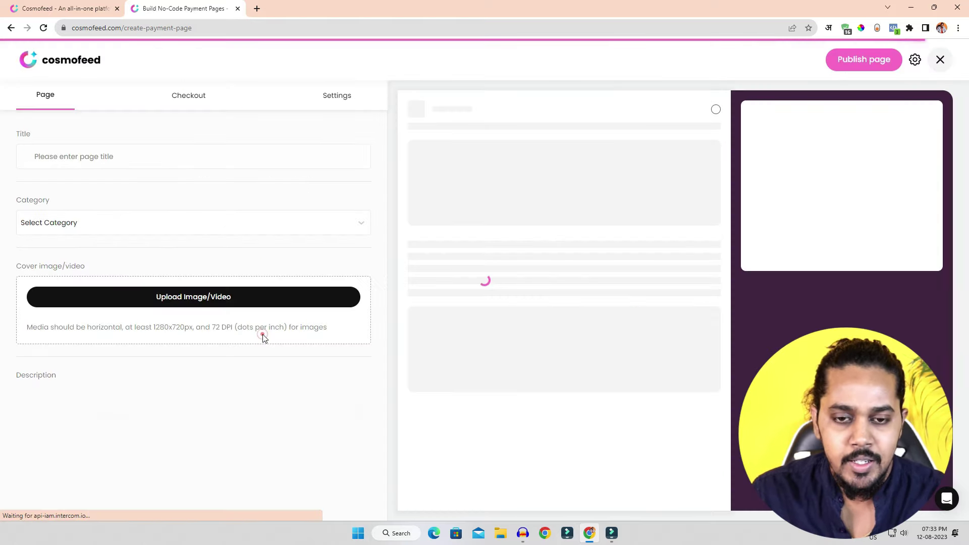
pyautogui.click(108, 154)
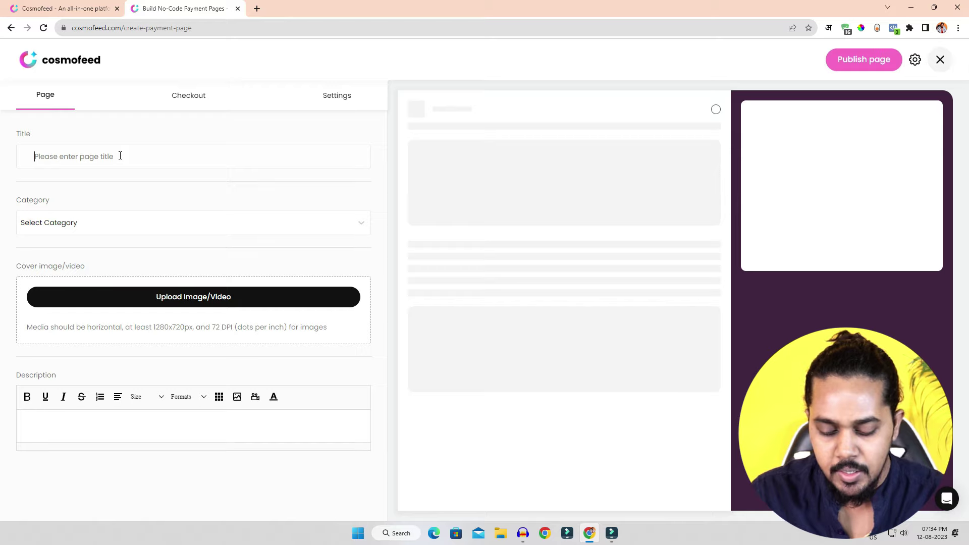
pyautogui.write('So')
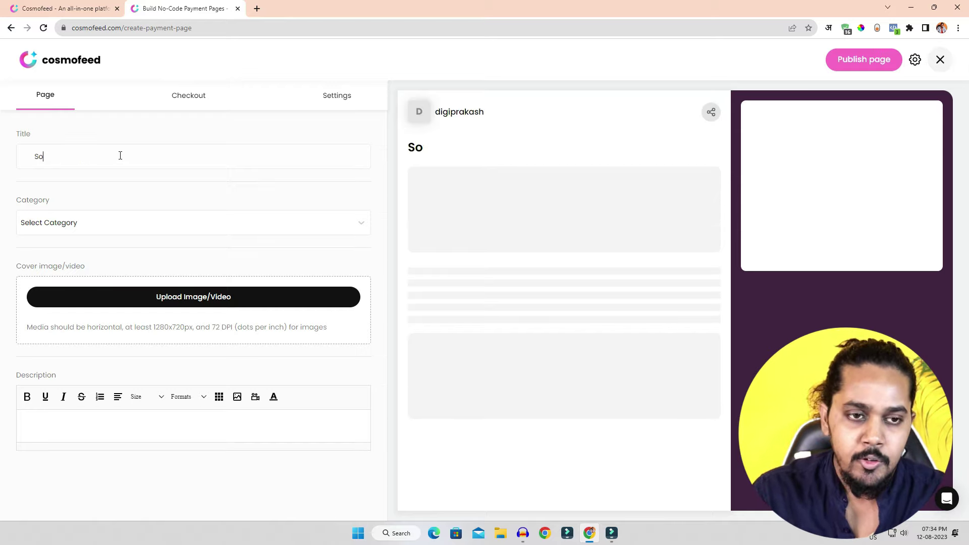
pyautogui.press('BackSpace')
pyautogui.press('BackSpace')
pyautogui.write('Whatsapp m')
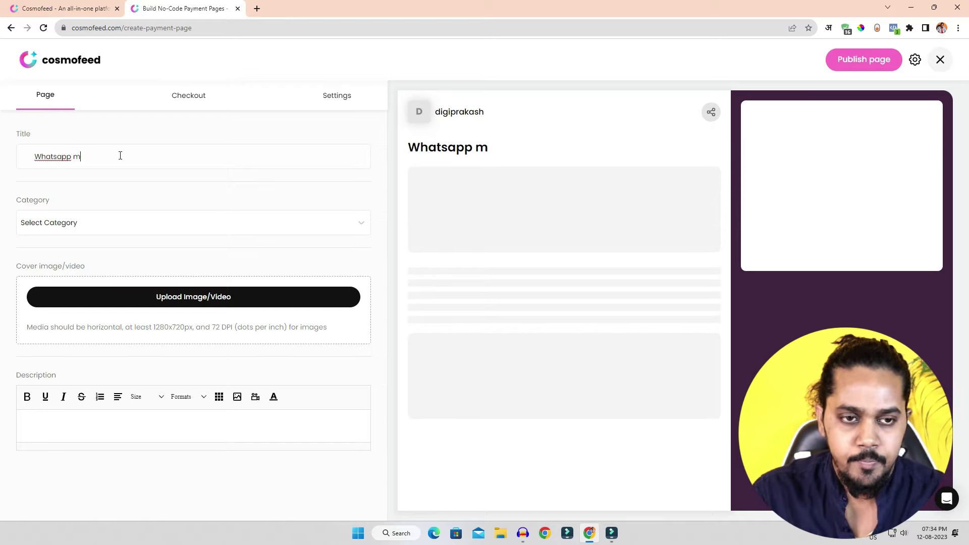
pyautogui.write('Mark')
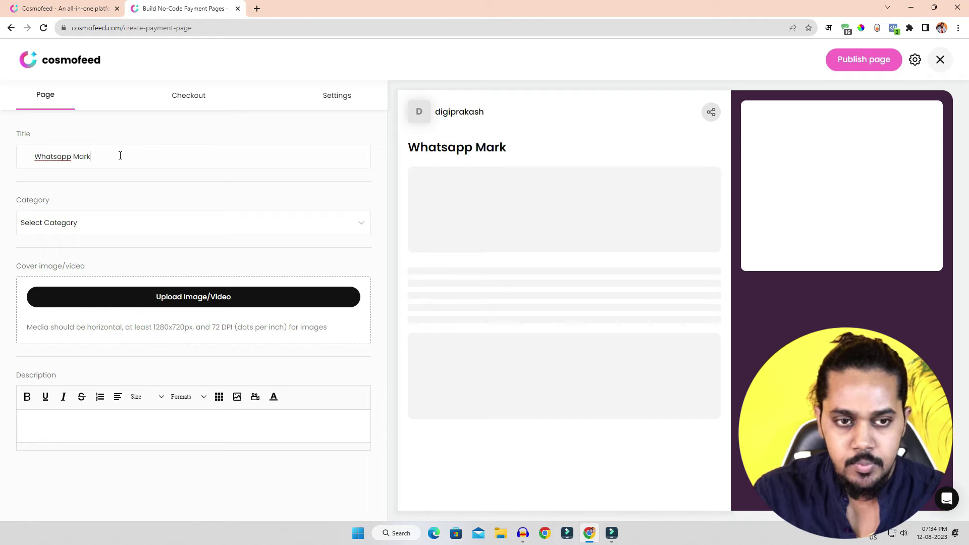
pyautogui.write('eting SO')
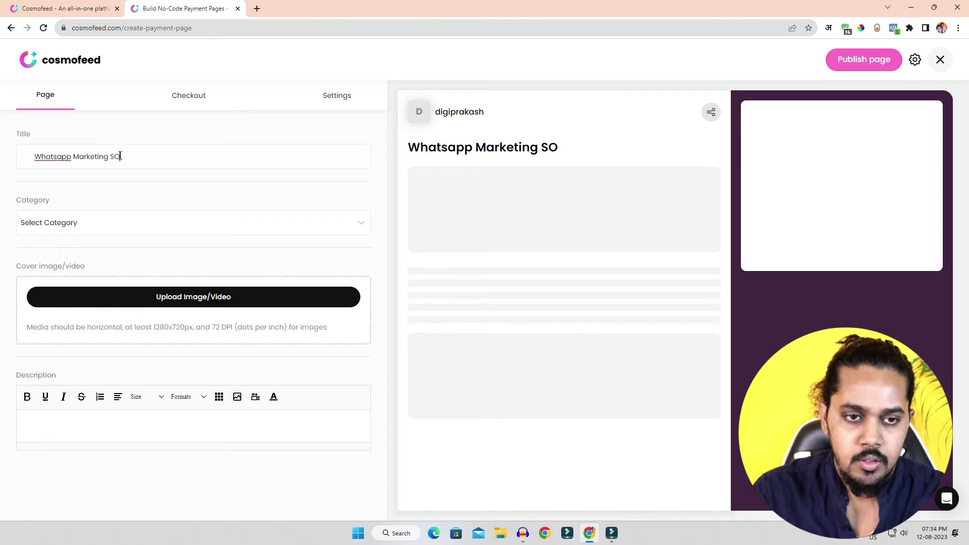
pyautogui.write('oftware')
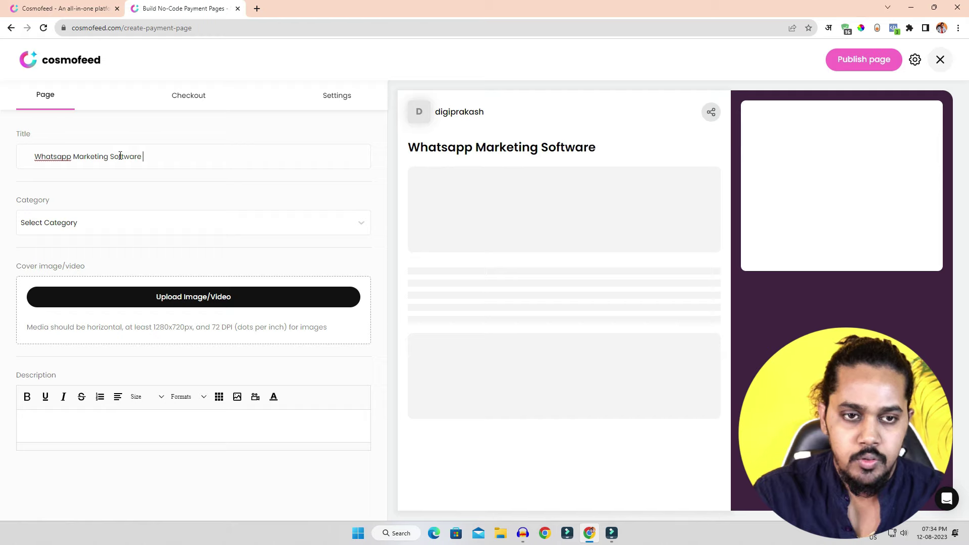
pyautogui.rightClick(70, 155)
pyautogui.click(98, 165)
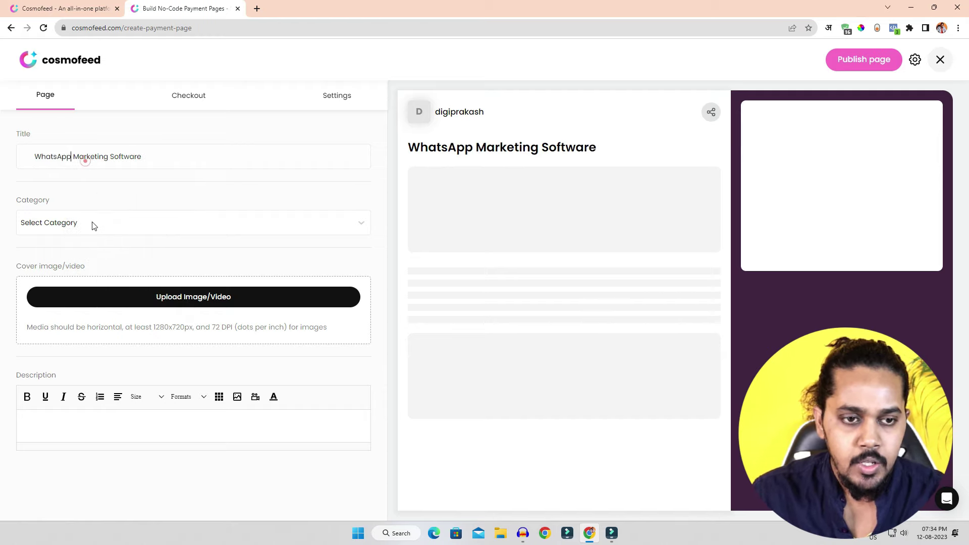
# Step: Set the page category to Marketing
pyautogui.click(71, 224)
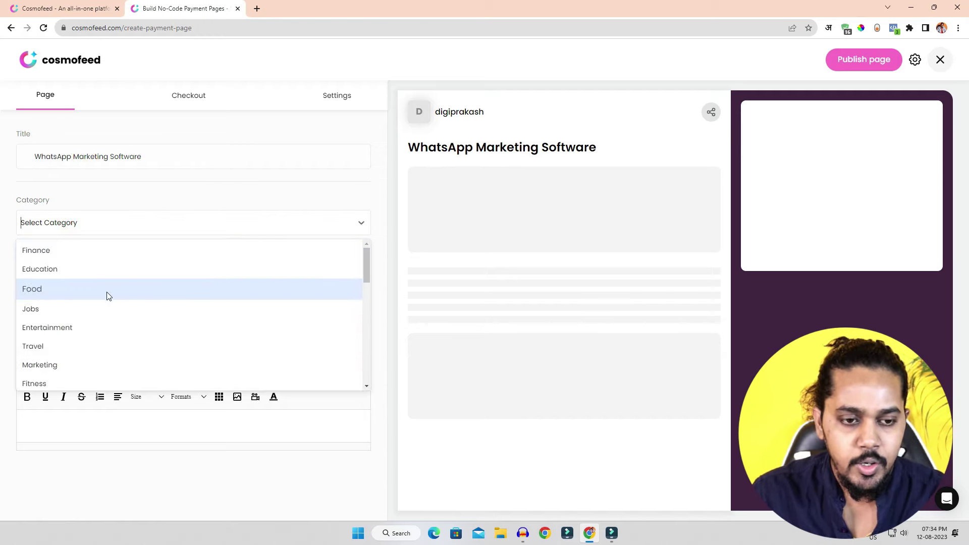
pyautogui.click(59, 368)
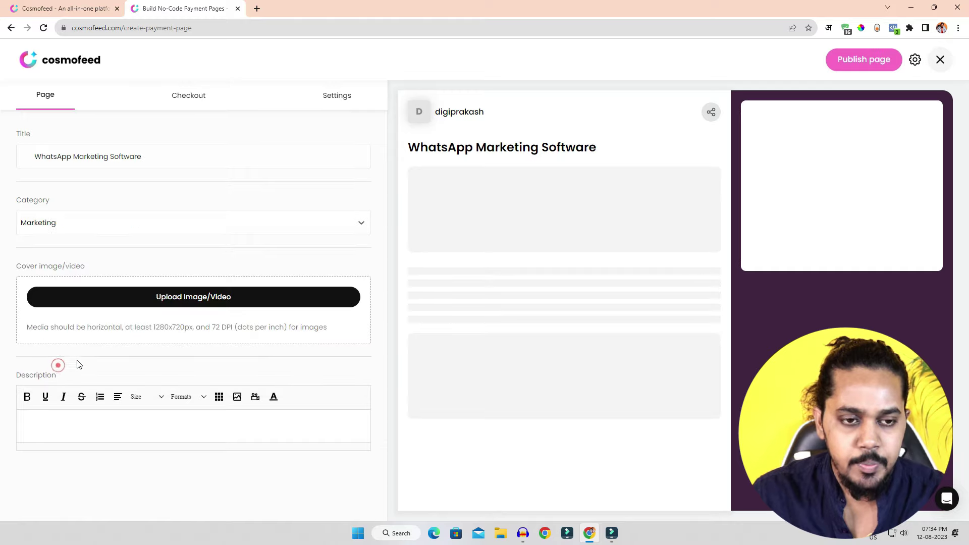
pyautogui.click(181, 301)
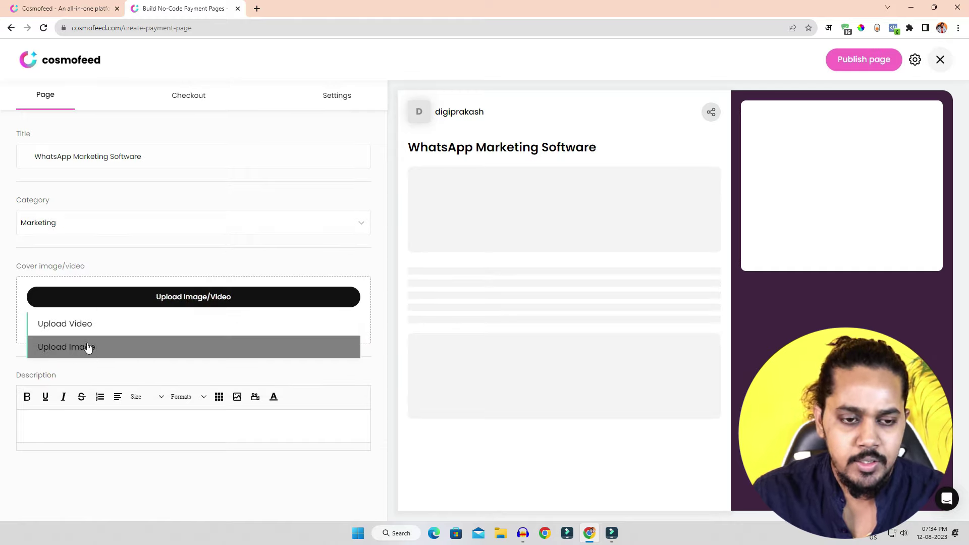
# Step: Upload the internet banking tablet image from Downloads as the page cover
pyautogui.click(107, 347)
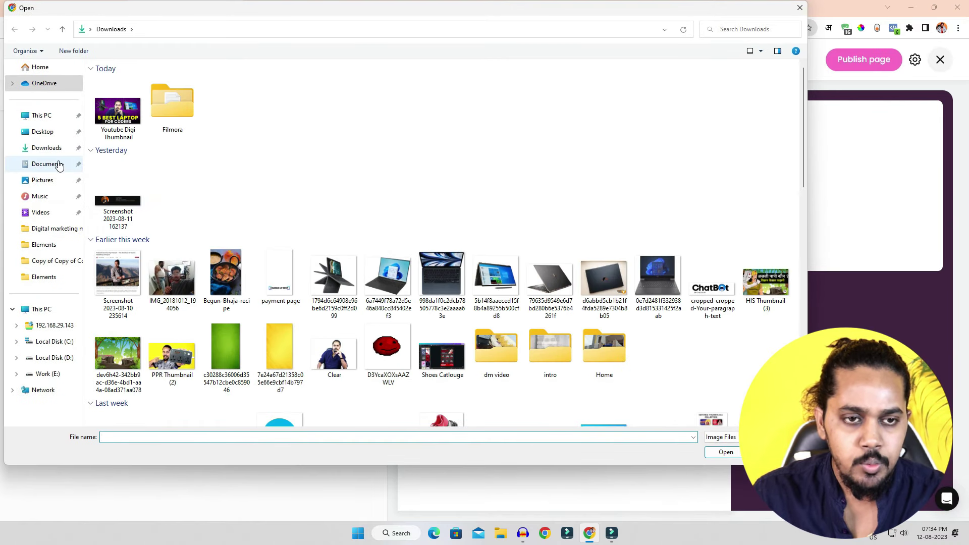
pyautogui.scroll(-10, 637, 256)
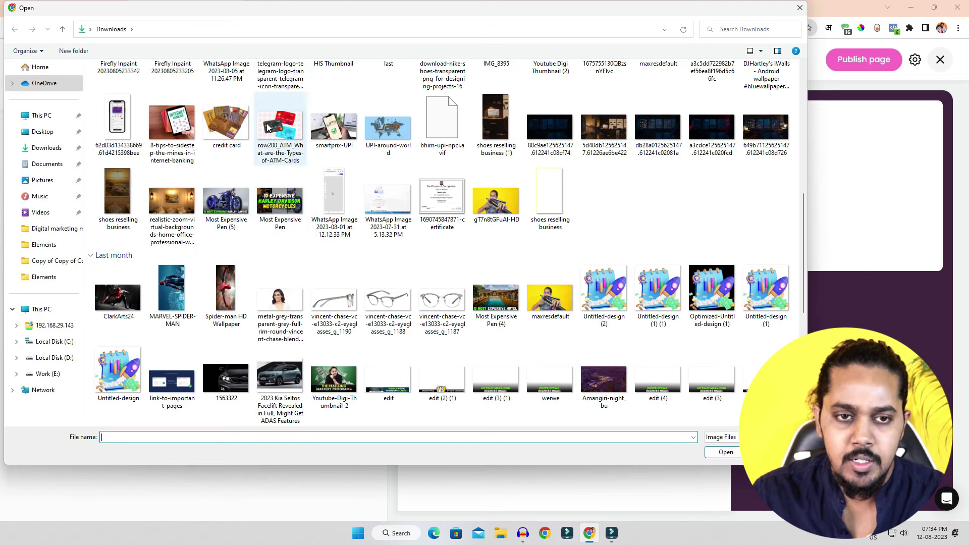
pyautogui.click(166, 119)
pyautogui.doubleClick(166, 119)
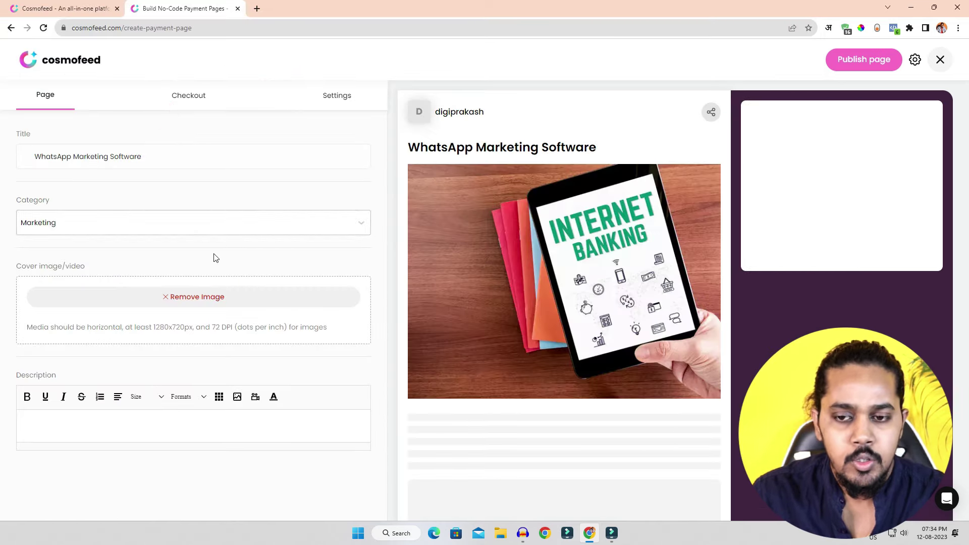
# Step: Write the description 'This software helps you to grow your business's.' and bold 'software'
pyautogui.click(75, 427)
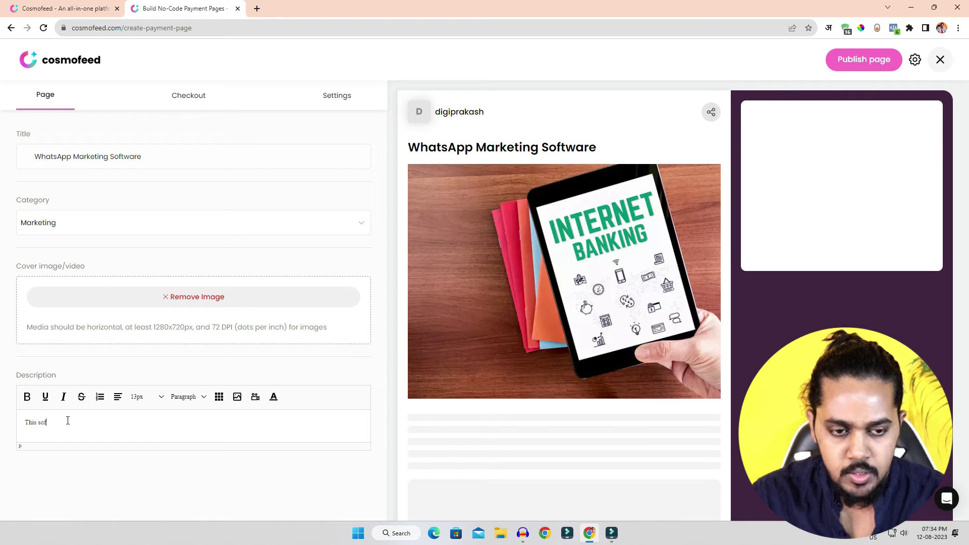
pyautogui.write('This software helps you to grow your businesss..')
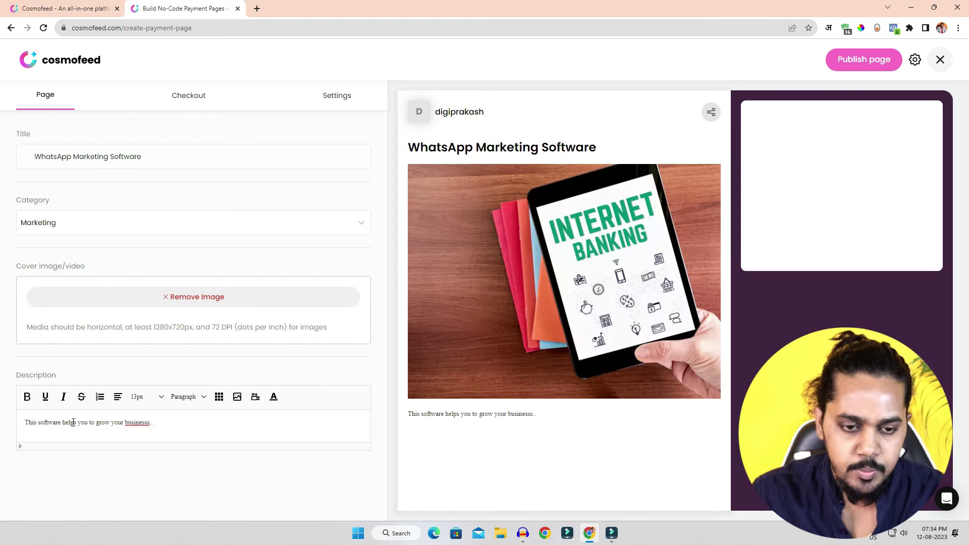
pyautogui.rightClick(130, 428)
pyautogui.click(180, 262)
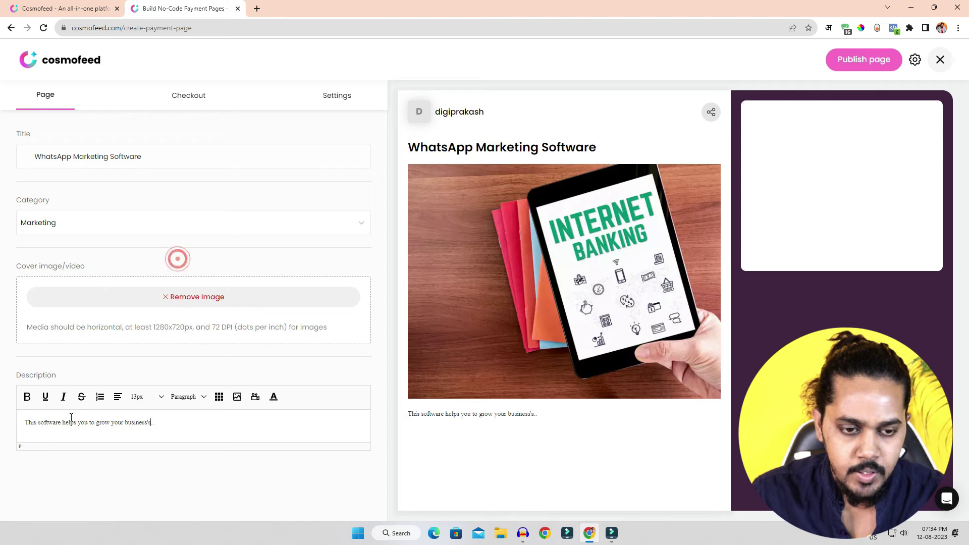
pyautogui.doubleClick(43, 423)
pyautogui.click(27, 397)
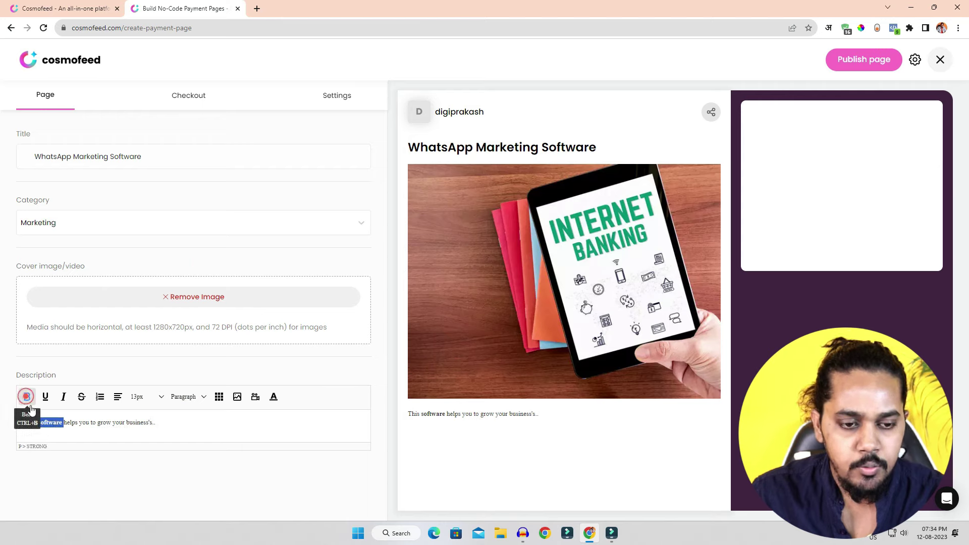
pyautogui.click(68, 427)
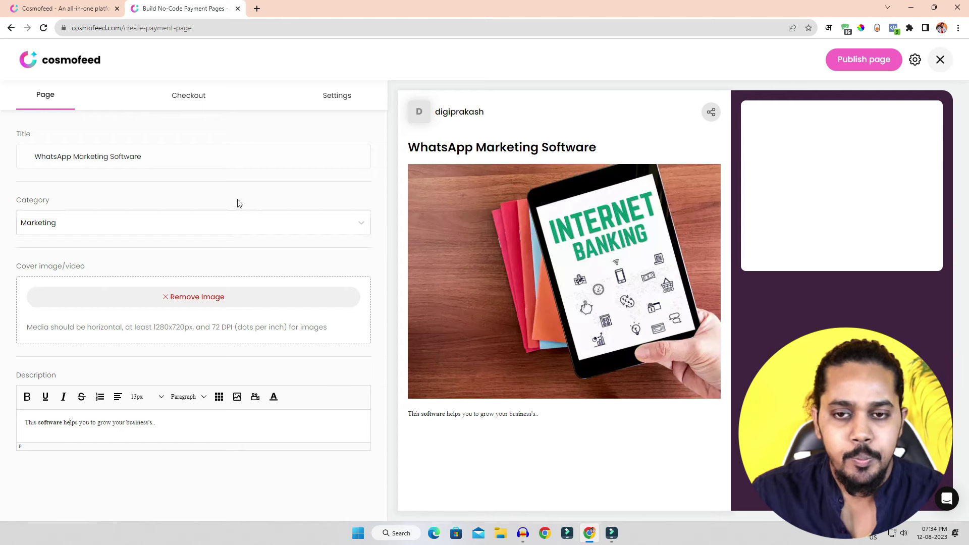
# Step: Choose the Single Checkout Payment Page type for the checkout and proceed
pyautogui.click(186, 97)
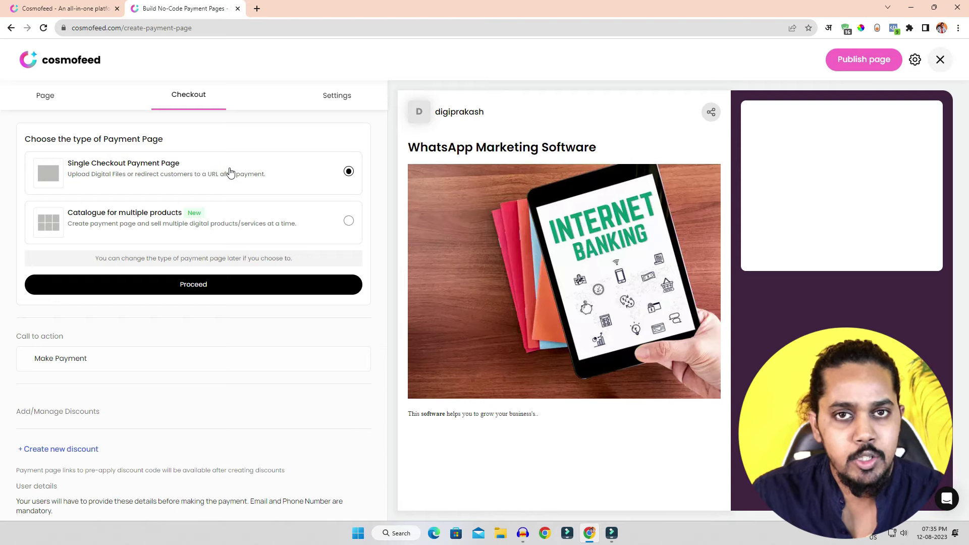
pyautogui.click(226, 223)
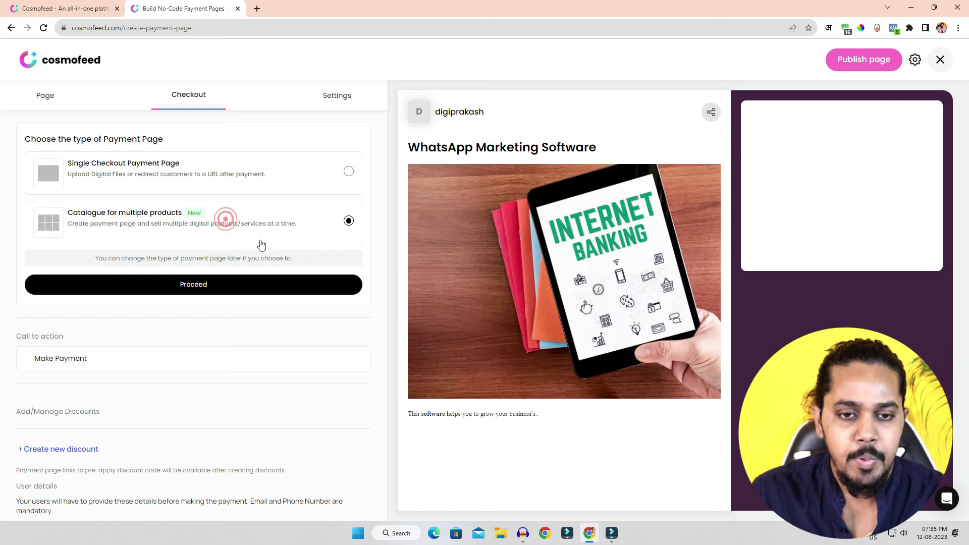
pyautogui.click(237, 173)
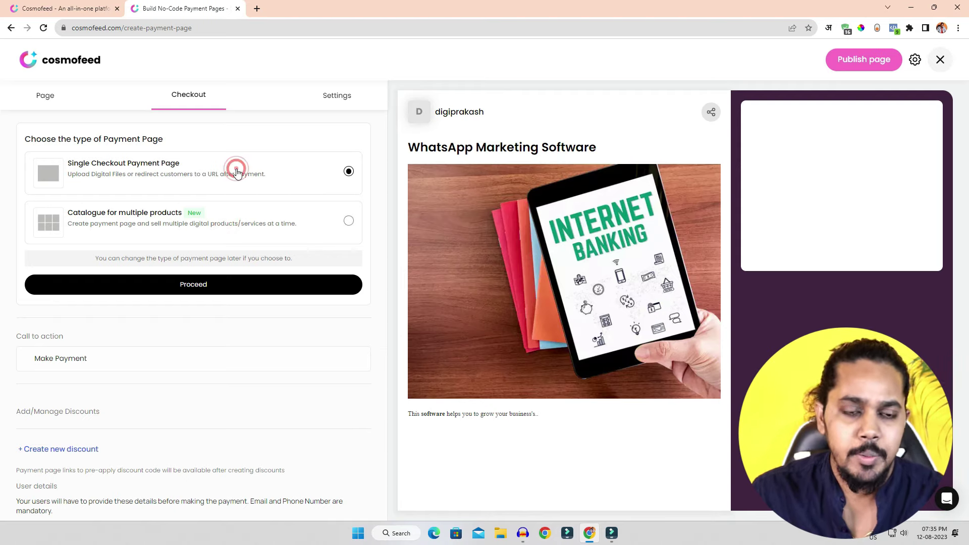
pyautogui.click(202, 286)
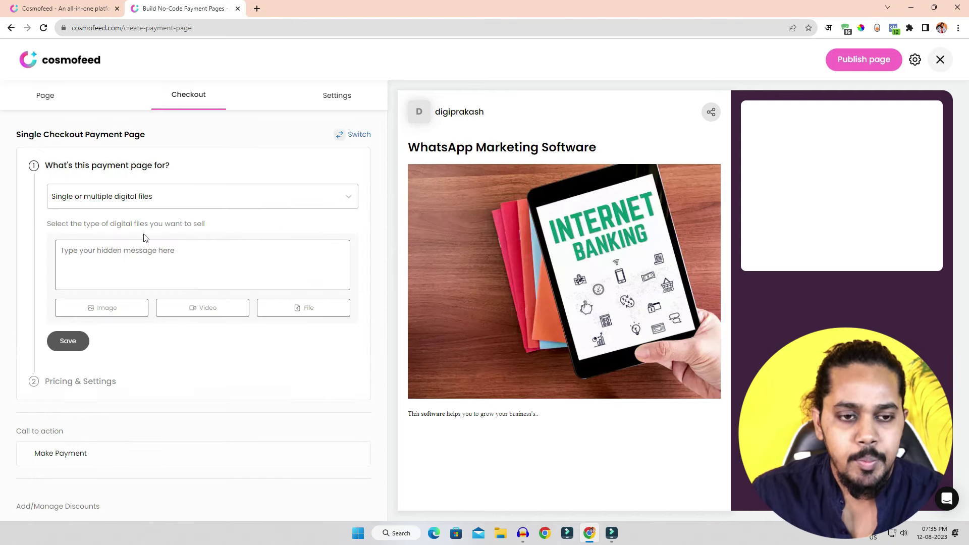
# Step: Deliver a Website link to chatbotwonder.com after payment and save it
pyautogui.click(156, 198)
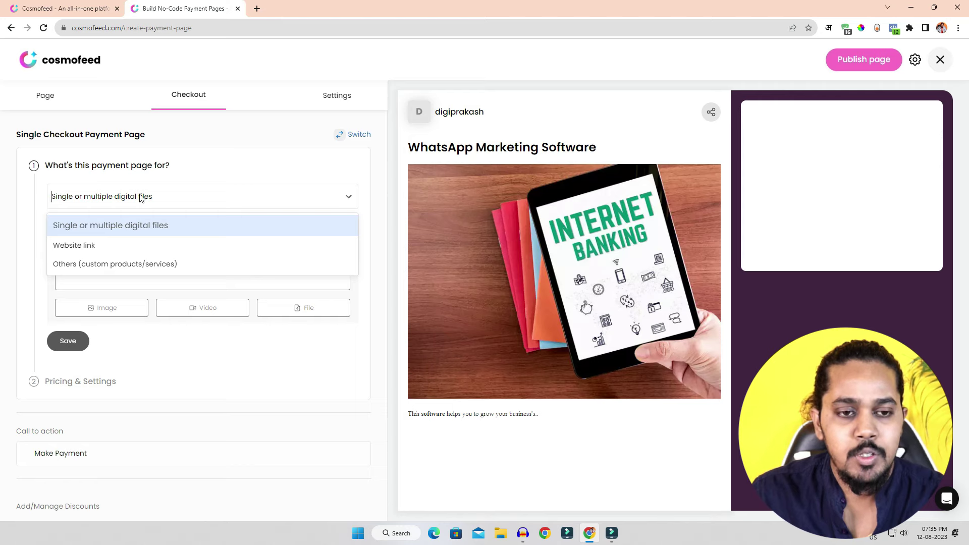
pyautogui.click(131, 225)
pyautogui.click(132, 252)
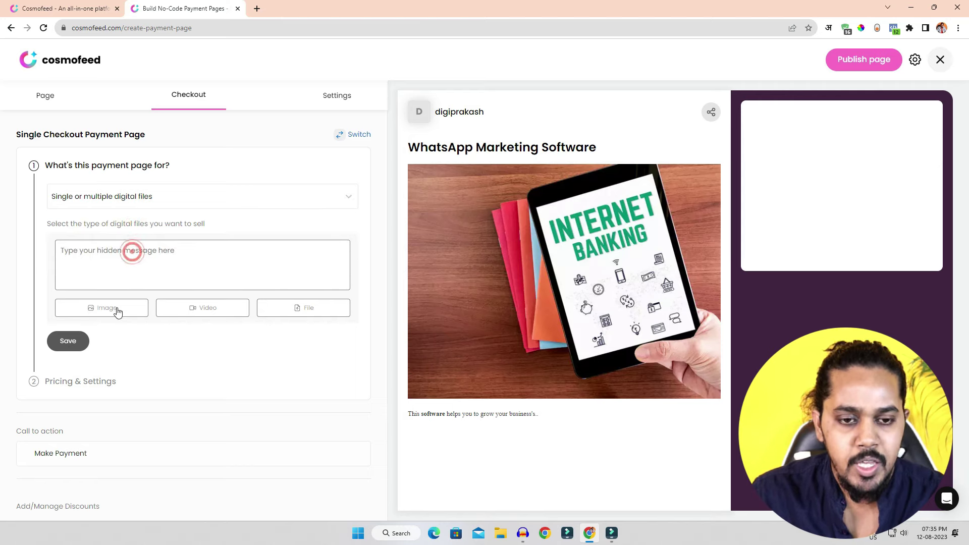
pyautogui.click(169, 199)
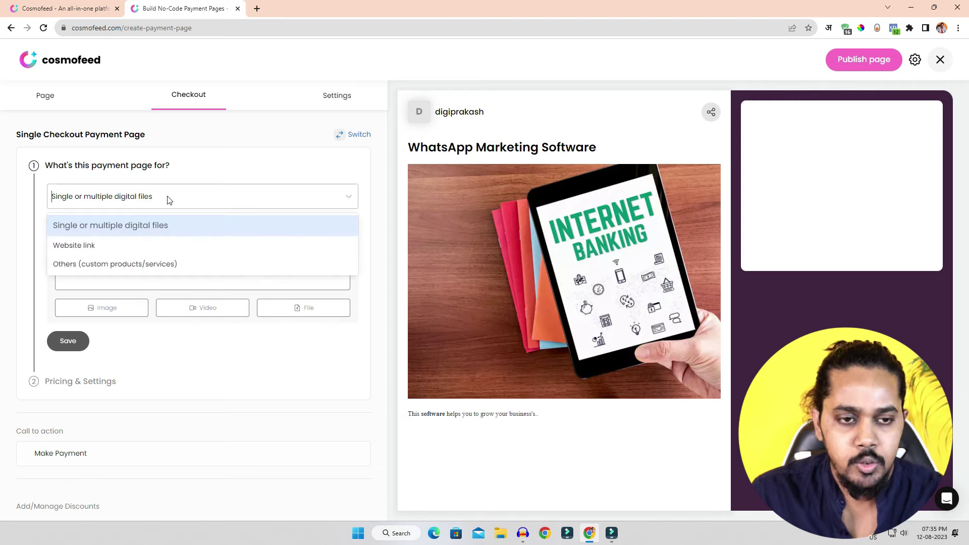
pyautogui.click(84, 248)
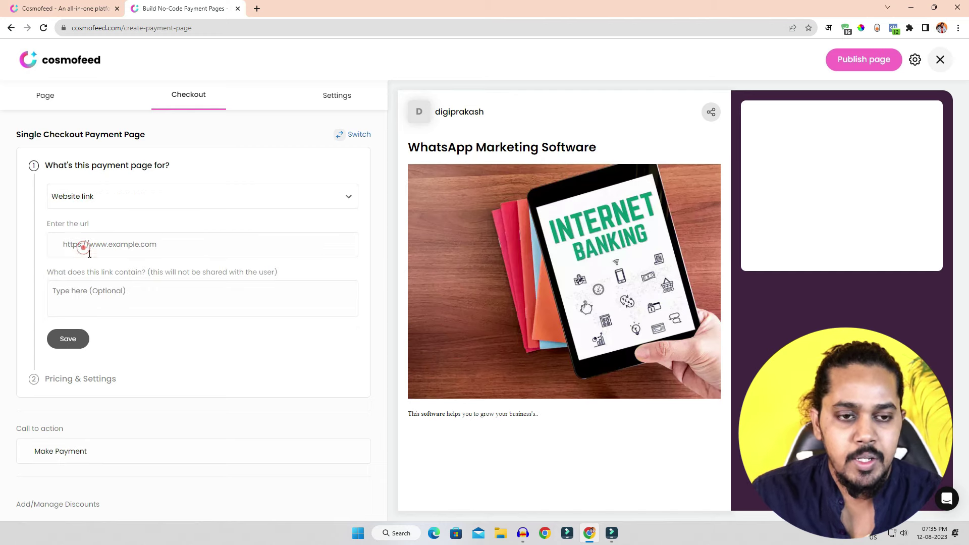
pyautogui.click(119, 250)
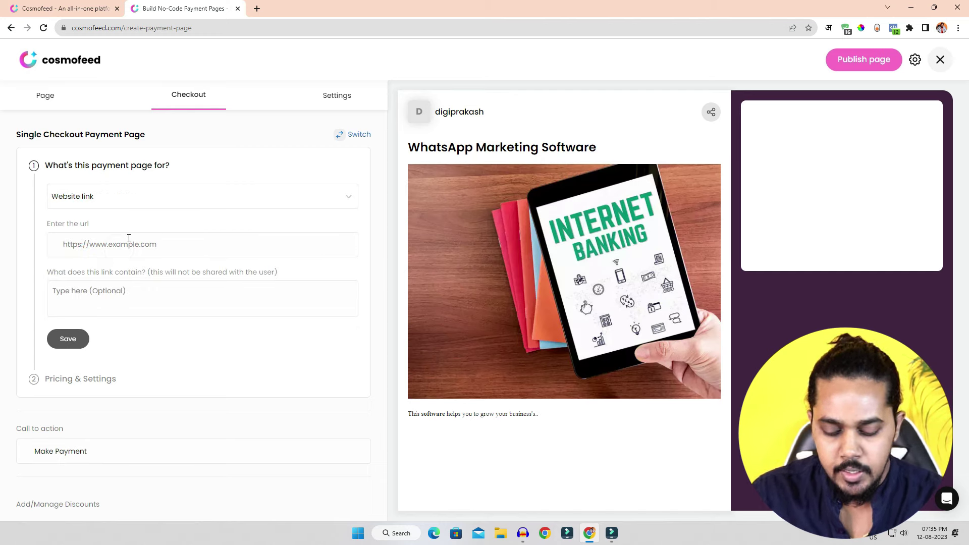
pyautogui.write('chatbotwonder.com')
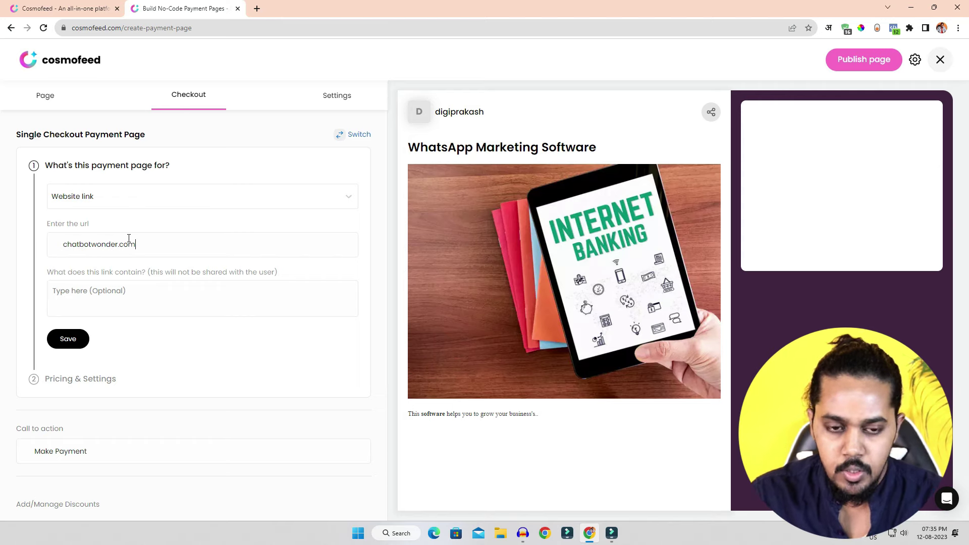
pyautogui.tripleClick(101, 242)
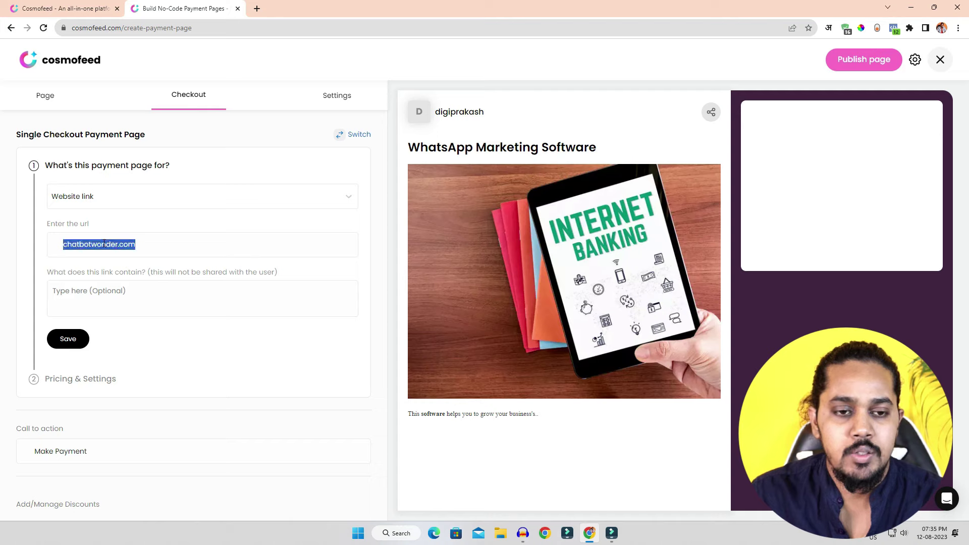
pyautogui.click(98, 243)
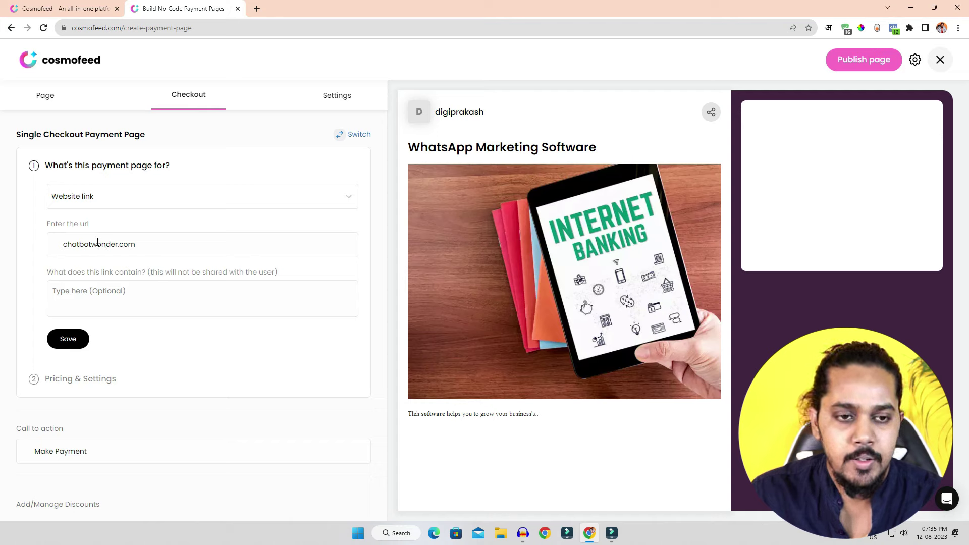
pyautogui.click(106, 290)
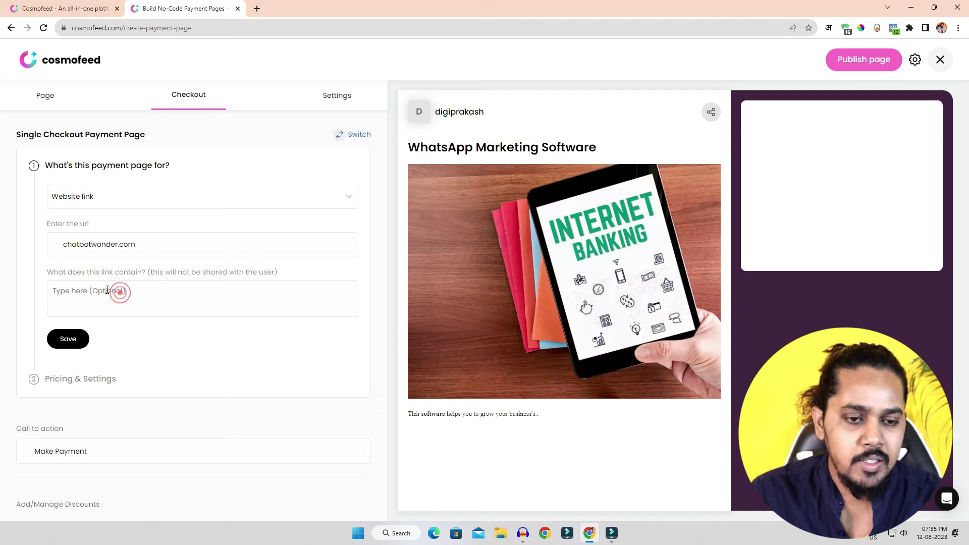
pyautogui.scroll(-3, 100, 261)
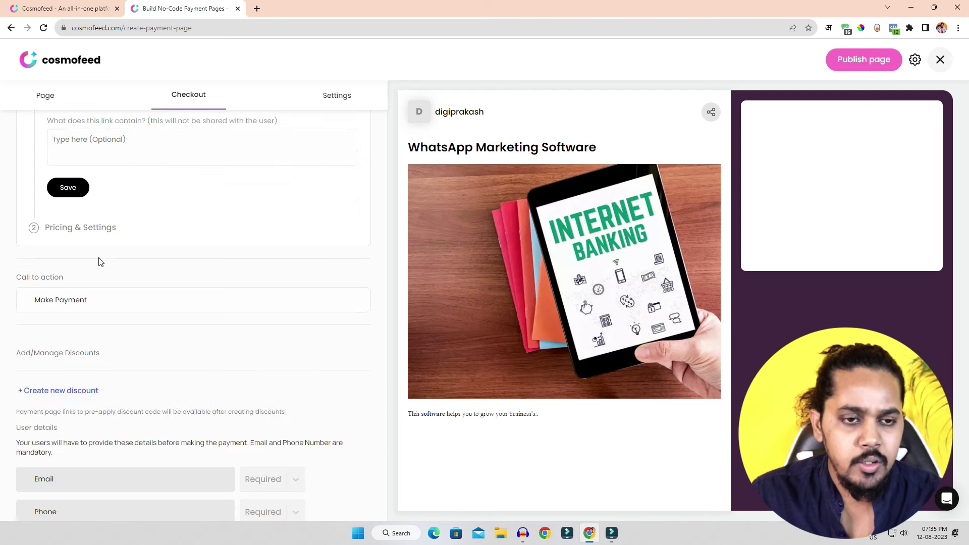
pyautogui.click(70, 189)
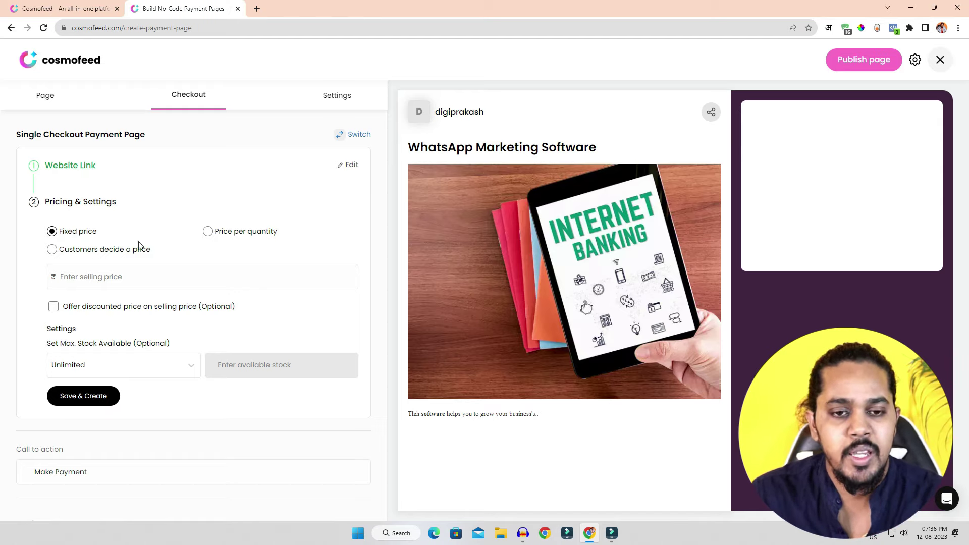
# Step: Set a Fixed selling price of ₹1999
pyautogui.click(209, 233)
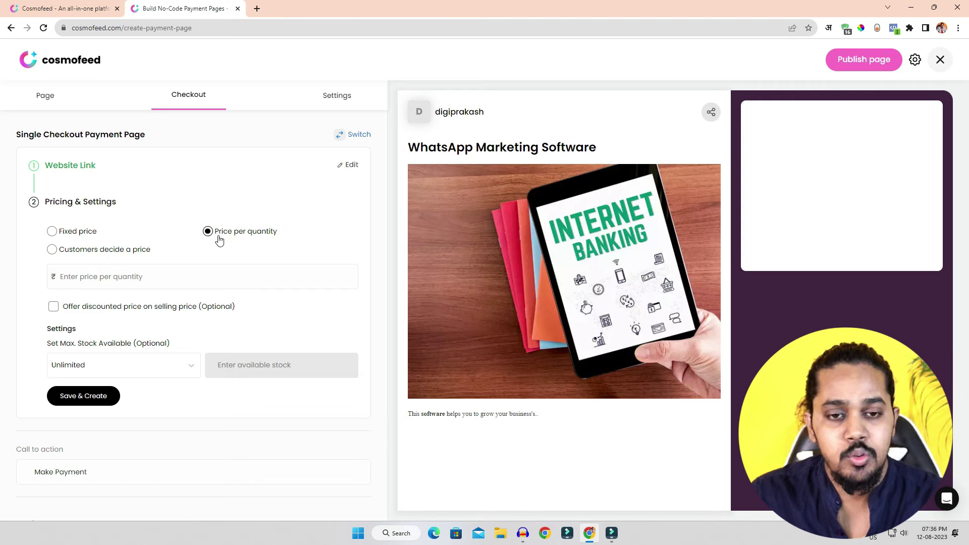
pyautogui.click(52, 249)
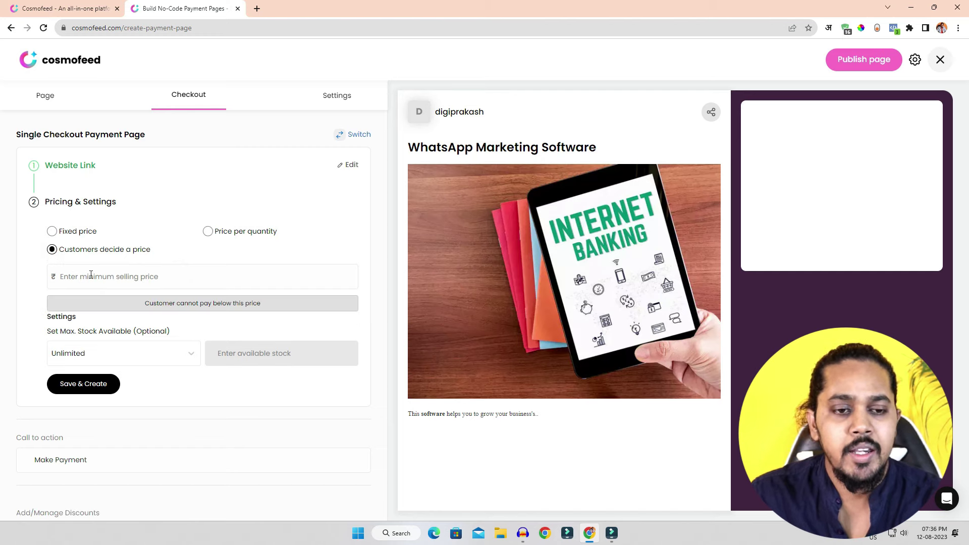
pyautogui.click(125, 279)
pyautogui.write('343')
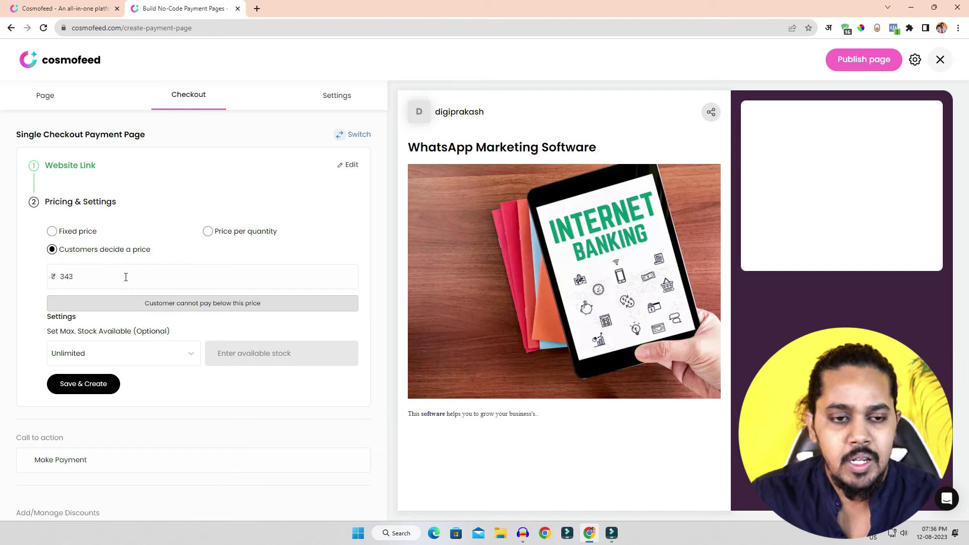
pyautogui.click(52, 231)
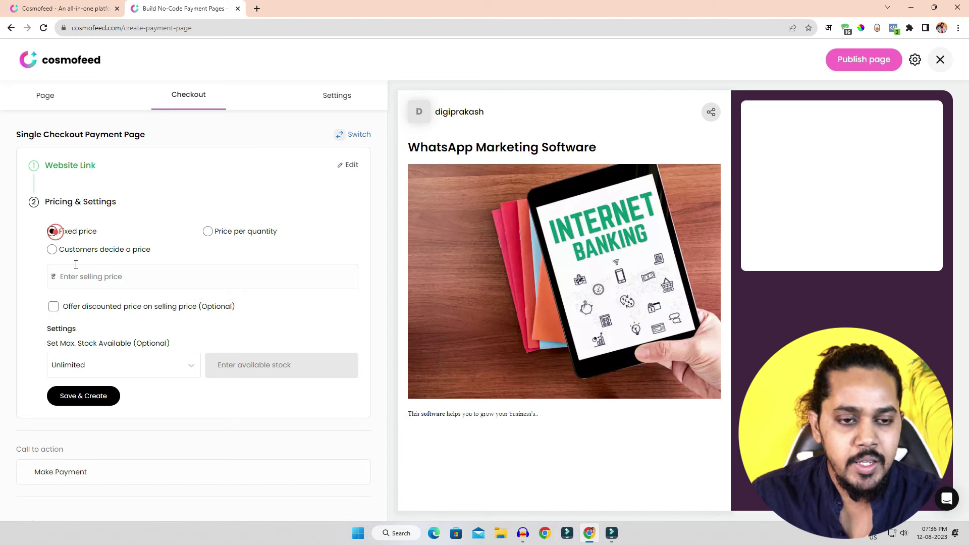
pyautogui.click(88, 273)
pyautogui.write('1999')
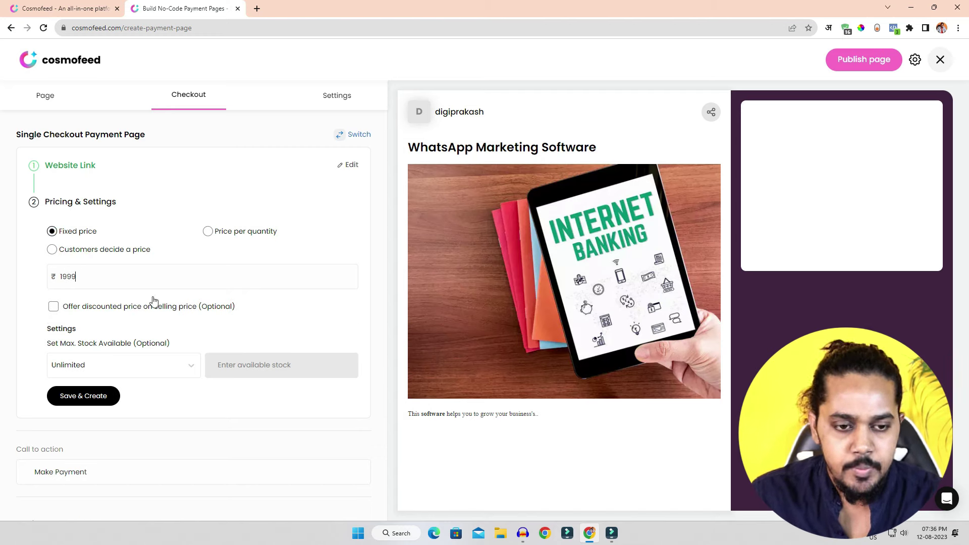
pyautogui.scroll(-3, 184, 368)
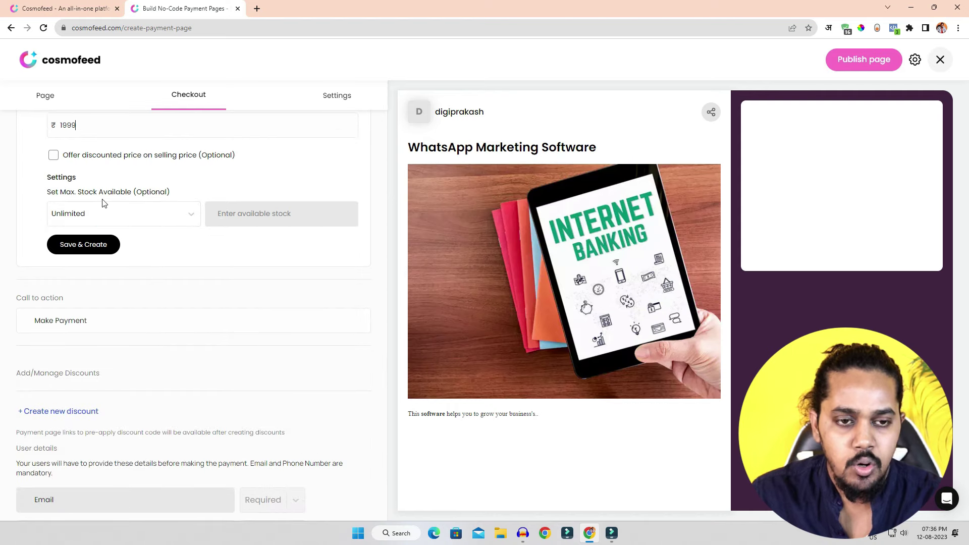
# Step: Set Max. Stock to Limited with 10 units available
pyautogui.click(106, 217)
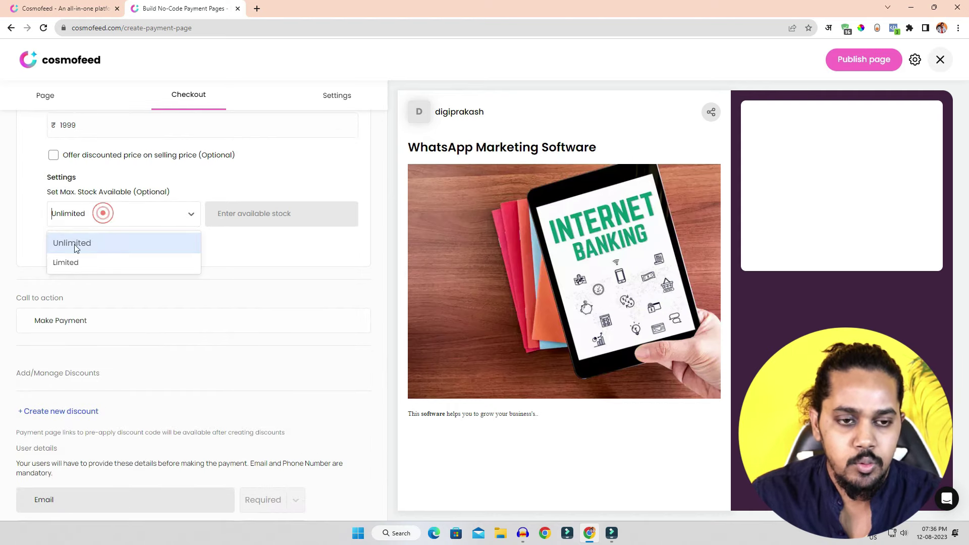
pyautogui.click(104, 245)
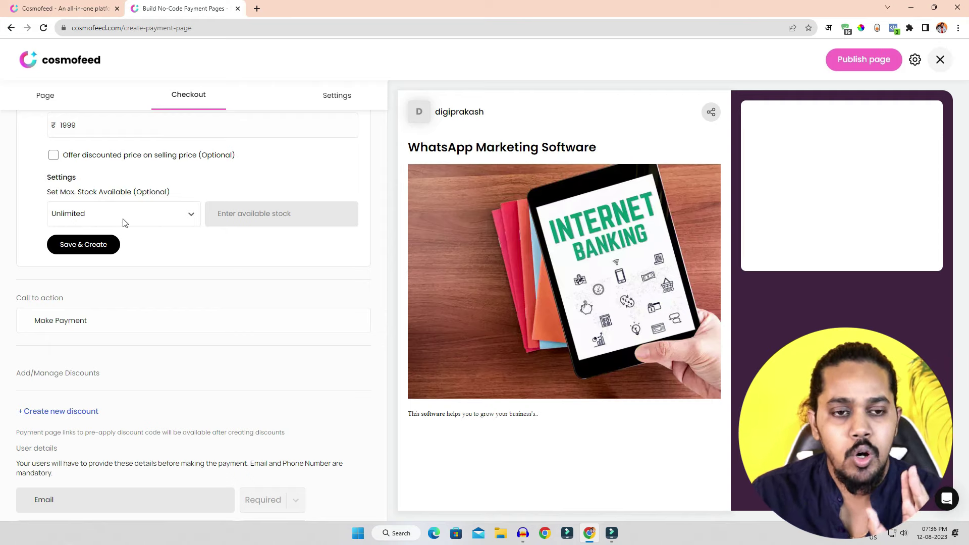
pyautogui.click(117, 219)
pyautogui.click(81, 264)
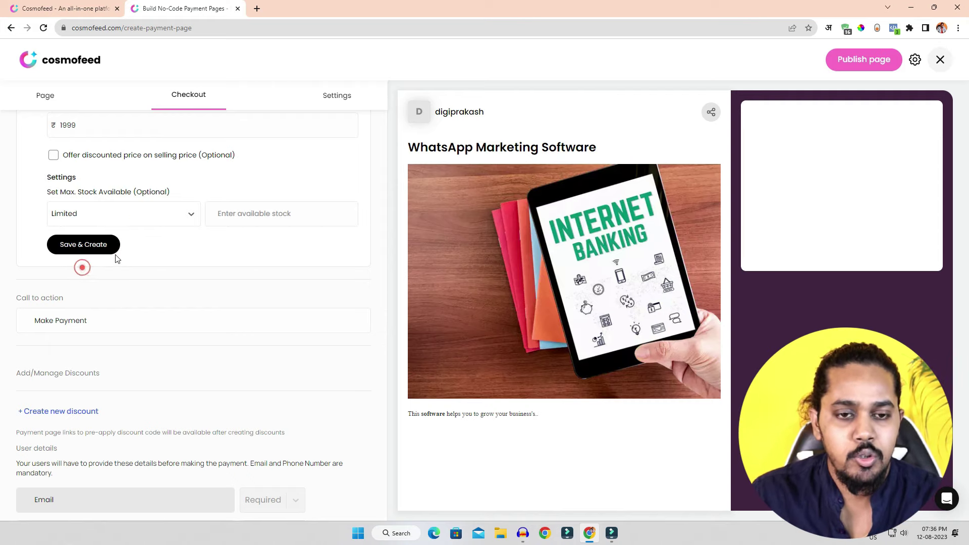
pyautogui.click(269, 211)
pyautogui.write('10')
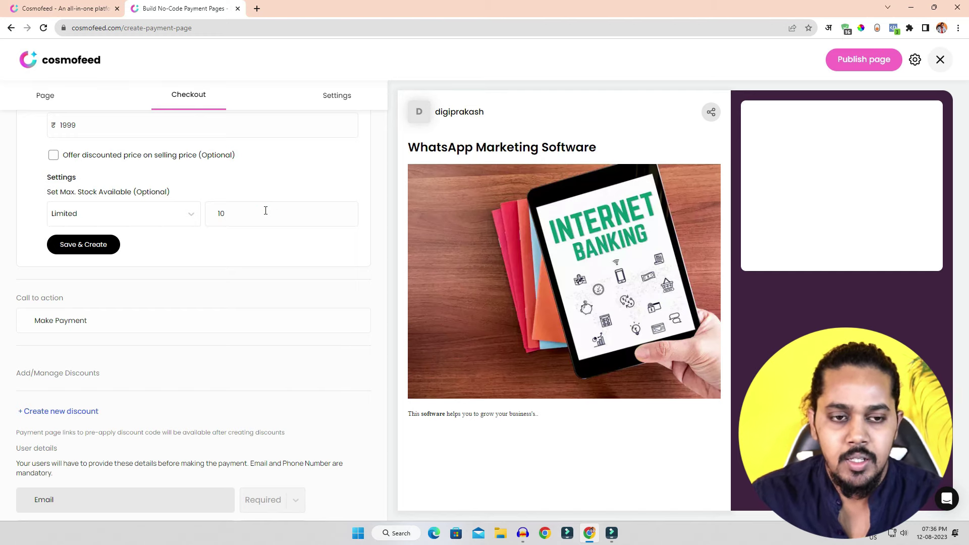
pyautogui.click(256, 235)
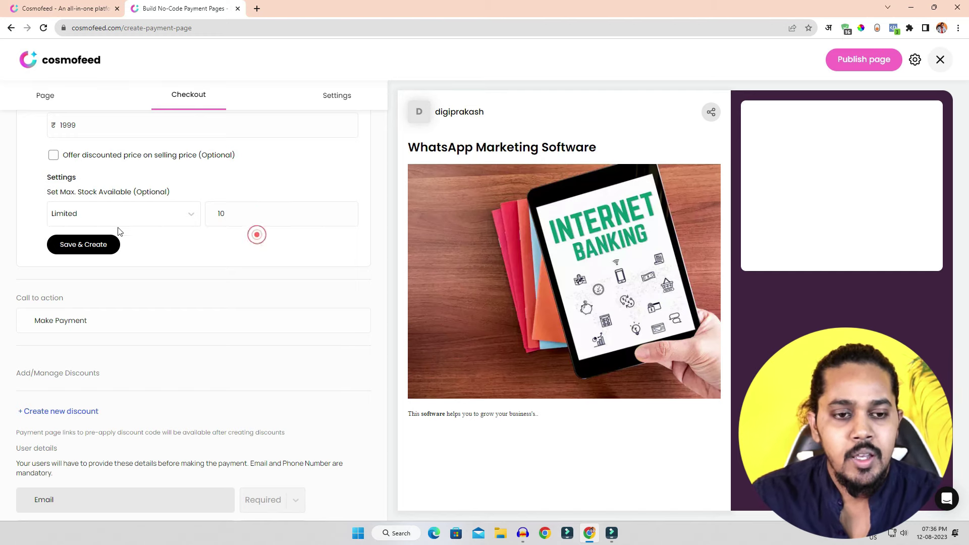
# Step: Choose no refund policy and fulfilment right after payment, then Save and Create
pyautogui.click(94, 249)
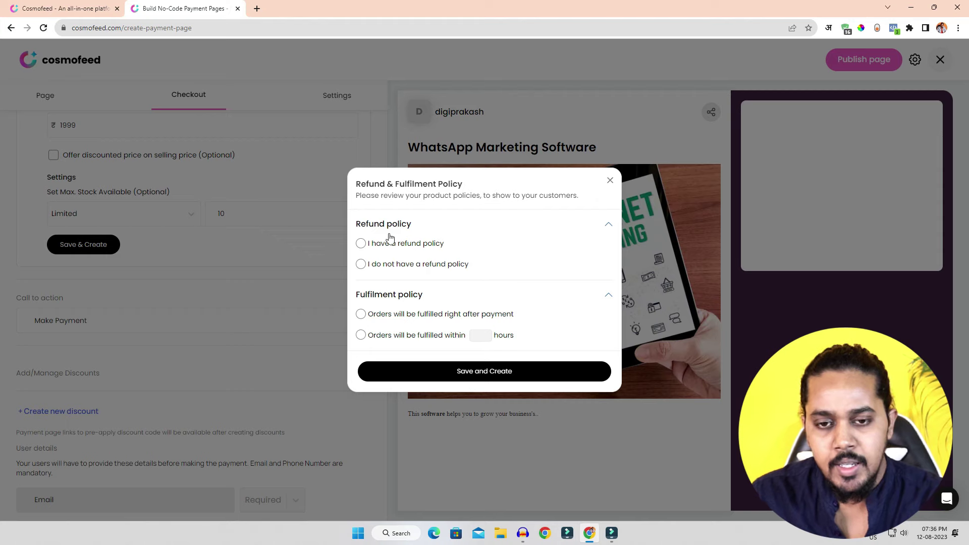
pyautogui.click(362, 246)
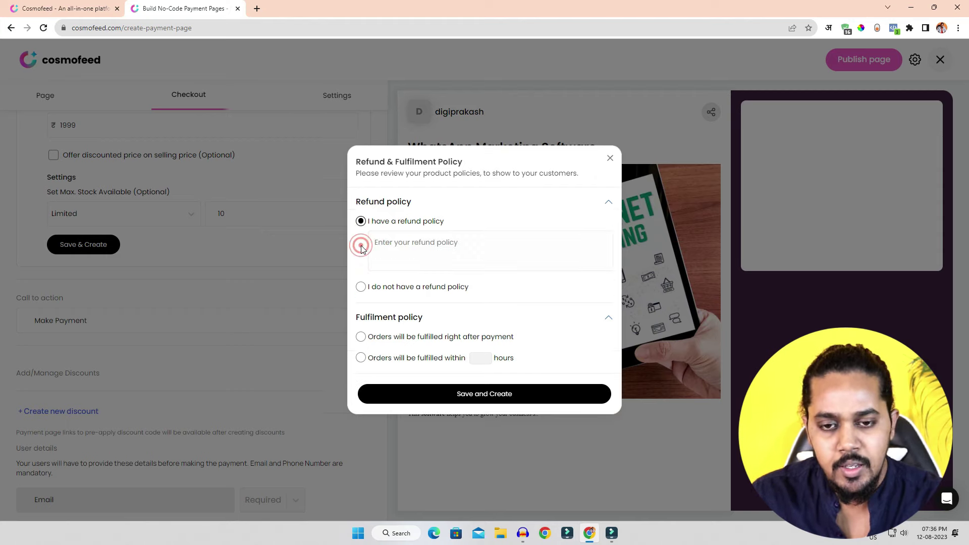
pyautogui.click(361, 287)
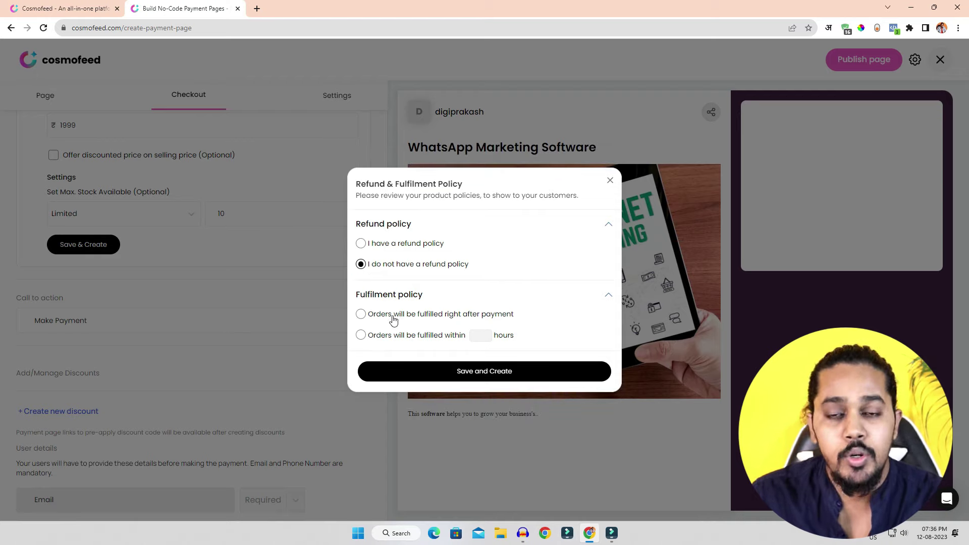
pyautogui.click(362, 315)
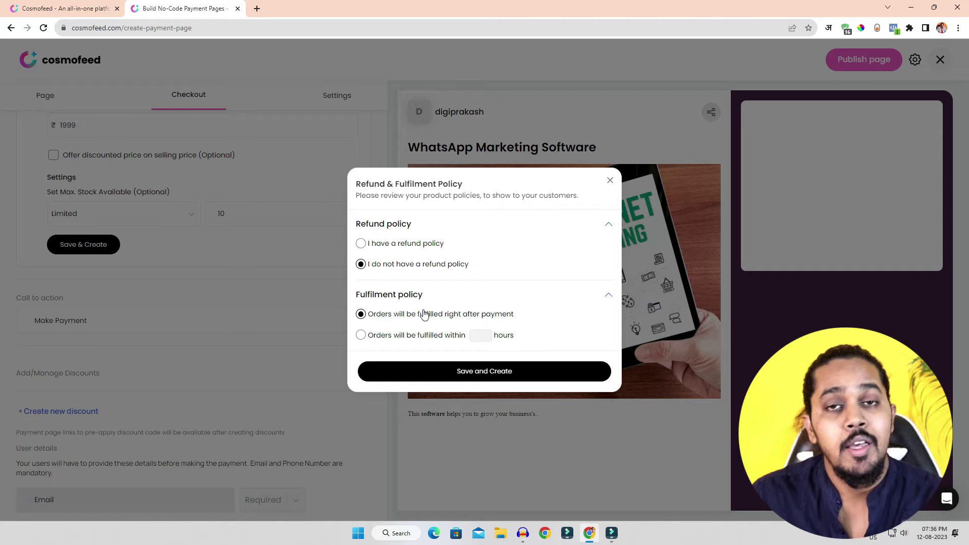
pyautogui.click(360, 337)
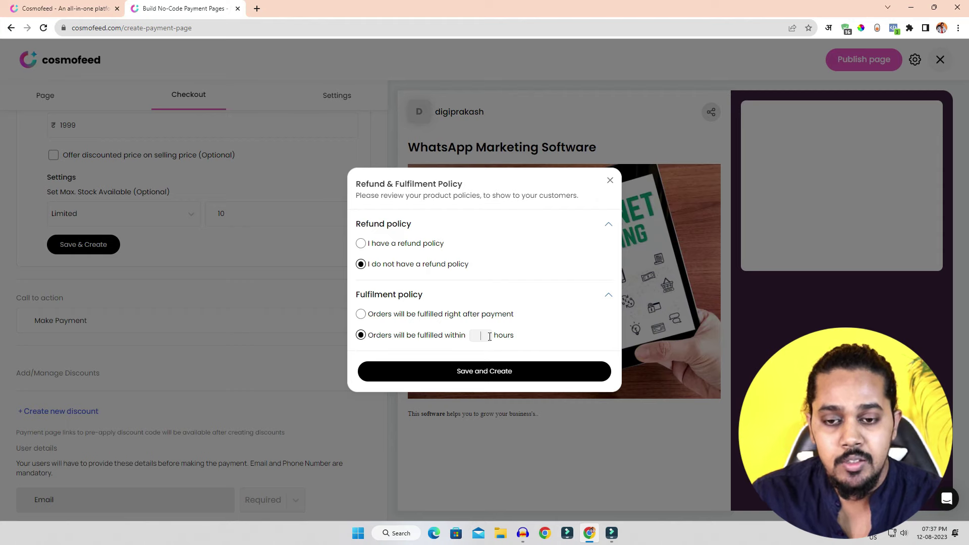
pyautogui.click(484, 335)
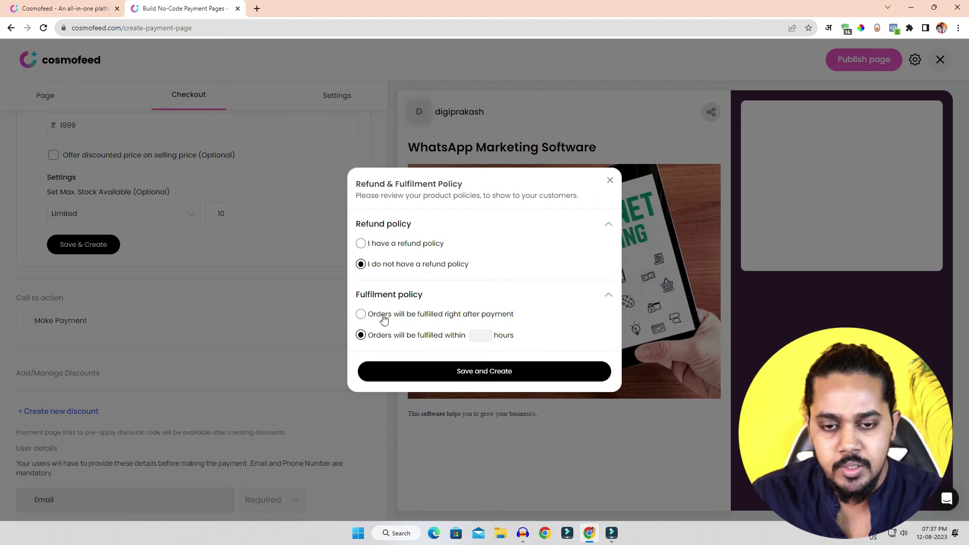
pyautogui.click(361, 315)
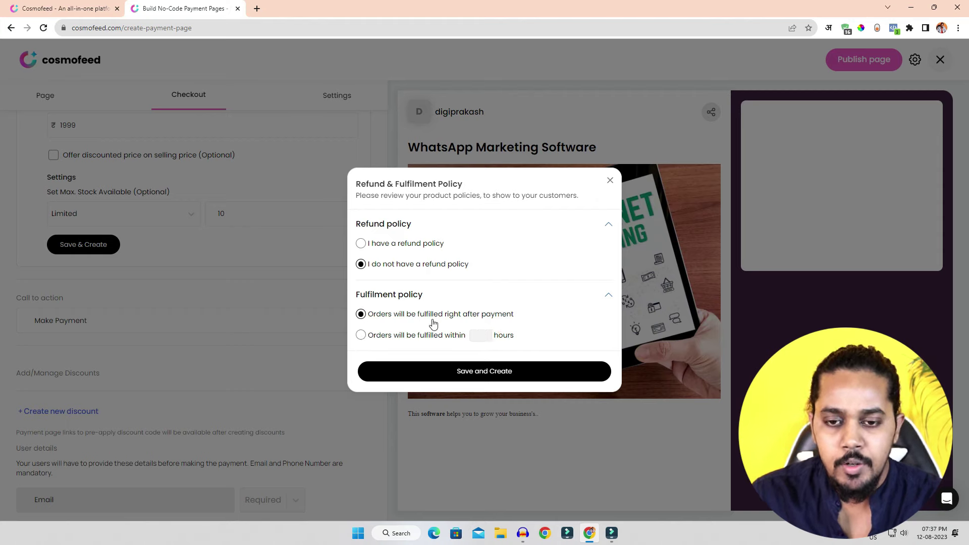
pyautogui.click(487, 372)
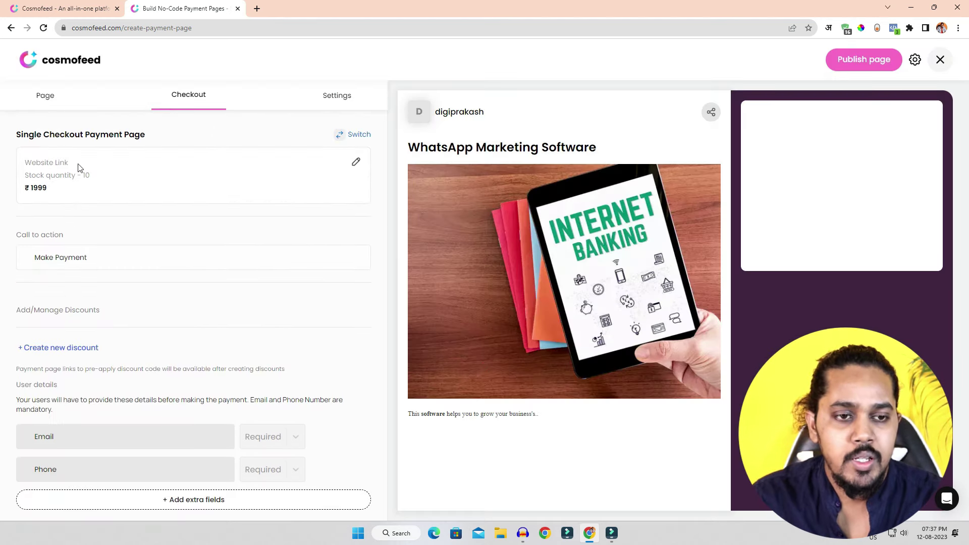
# Step: Replace the 'Make Payment' call-to-action text with 'Buy Now.'
pyautogui.doubleClick(38, 188)
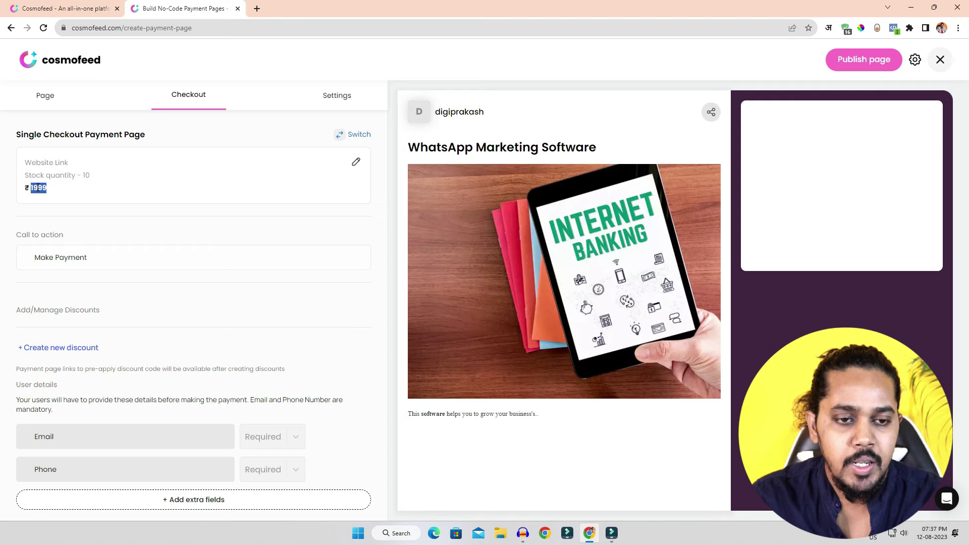
pyautogui.click(64, 258)
pyautogui.moveTo(42, 256); pyautogui.dragTo(114, 256)
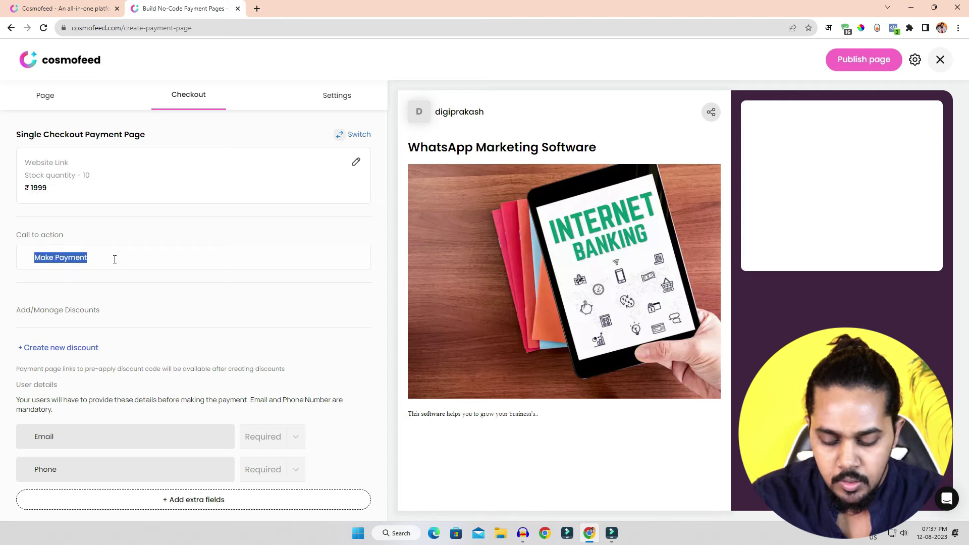
pyautogui.write('Buy Now.')
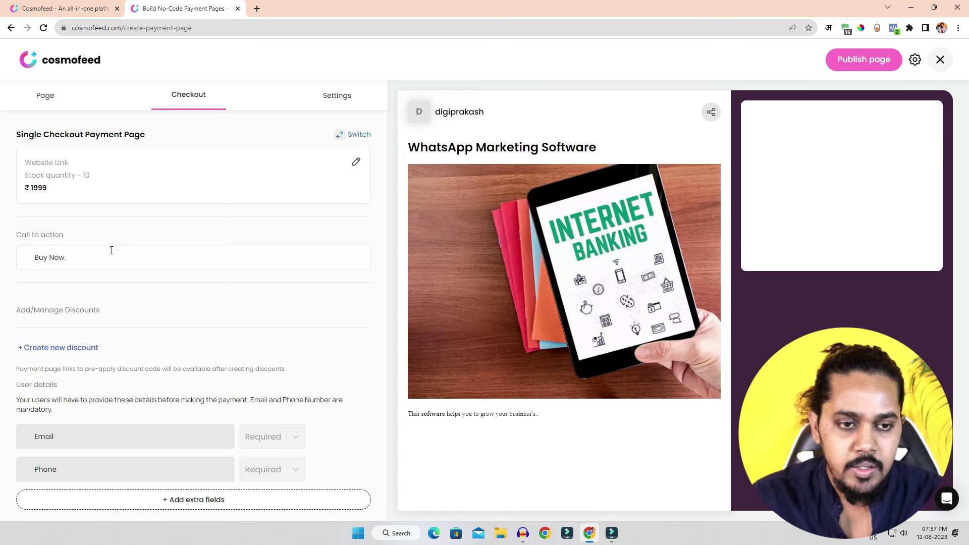
pyautogui.scroll(-3, 91, 262)
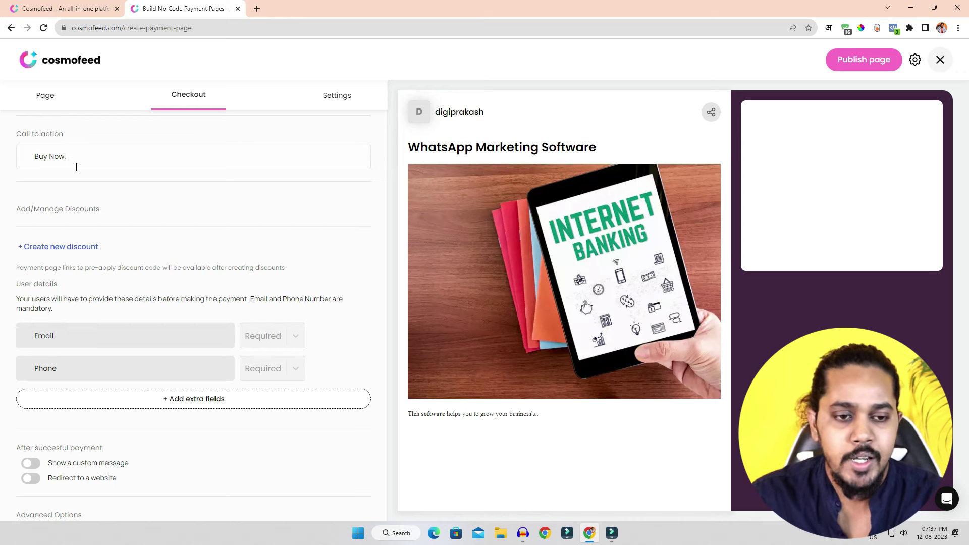
pyautogui.scroll(-1, 111, 263)
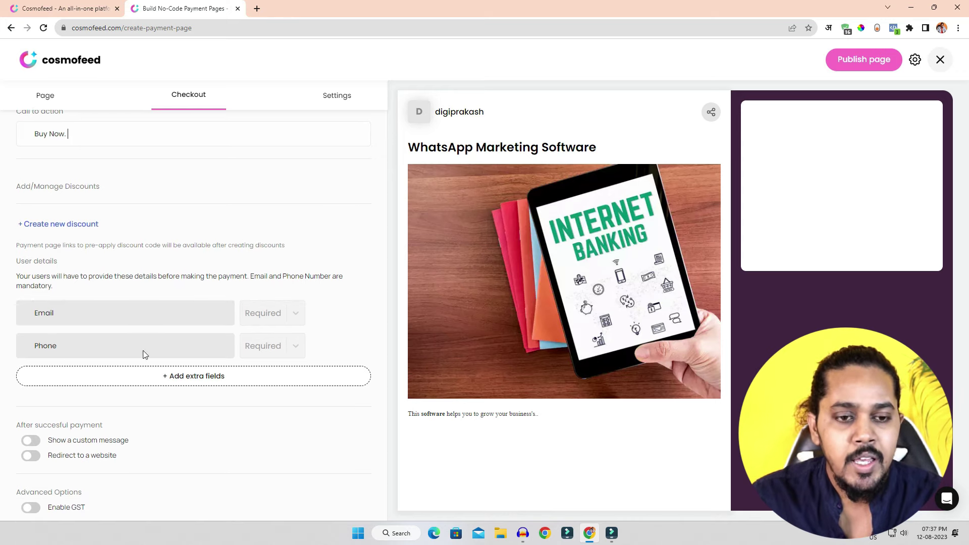
# Step: Add a required Text Input buyer field labelled 'Name'
pyautogui.click(104, 309)
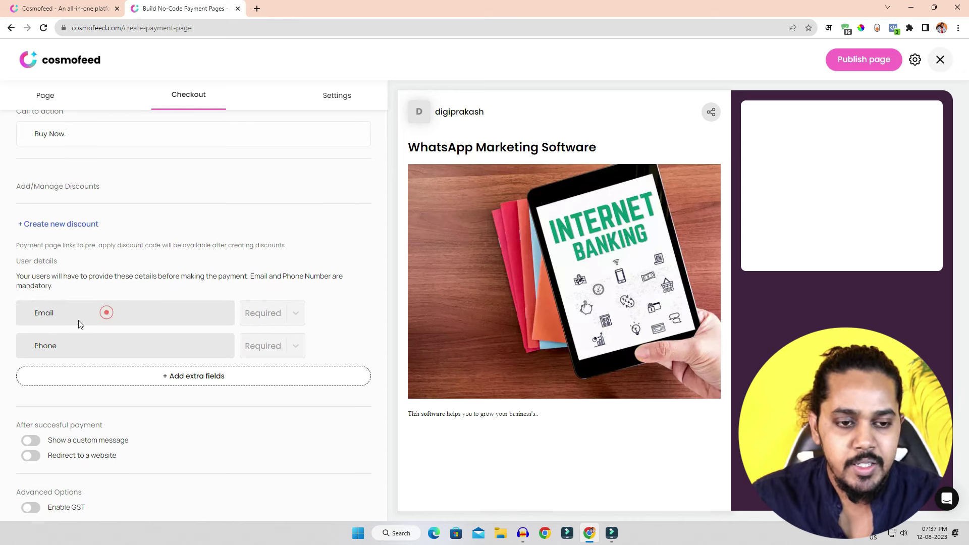
pyautogui.click(185, 378)
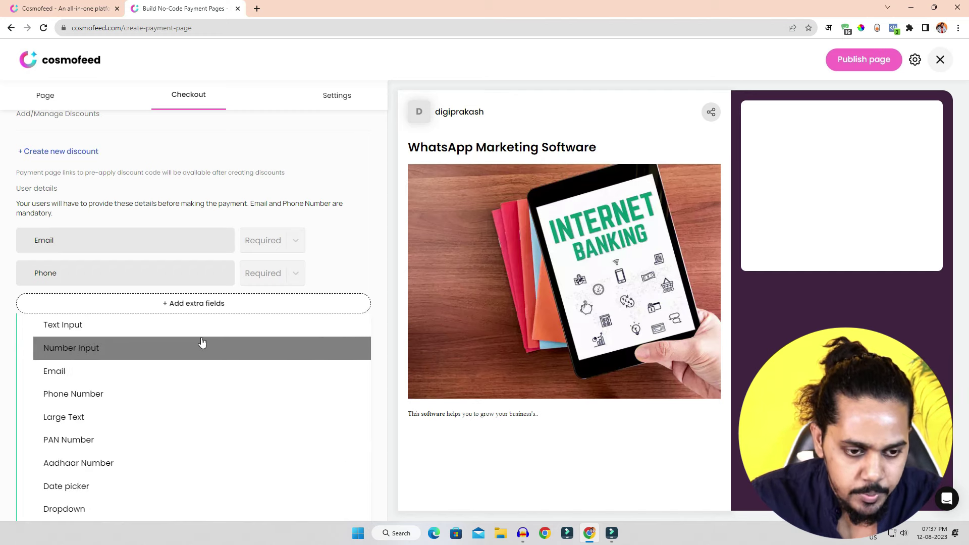
pyautogui.click(79, 326)
pyautogui.click(97, 349)
pyautogui.write('Name')
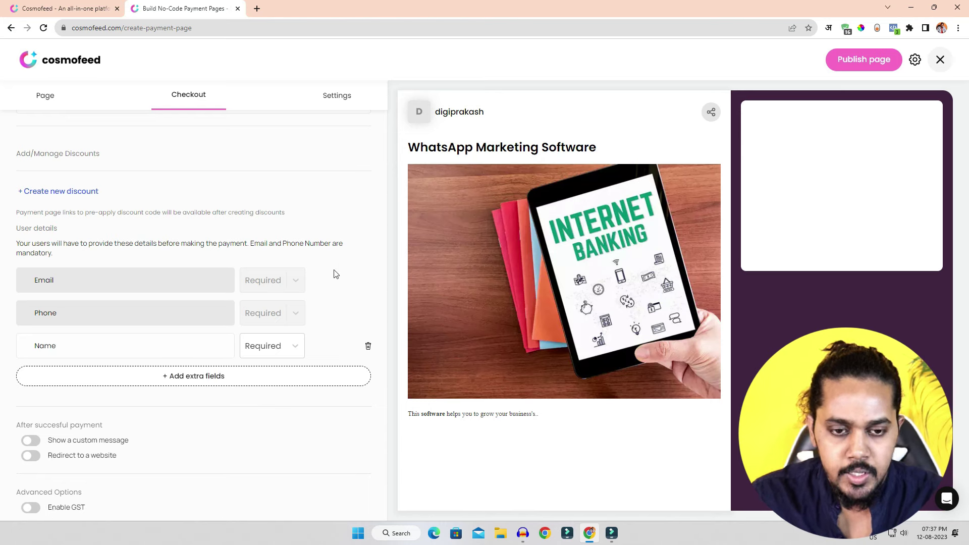
pyautogui.click(334, 271)
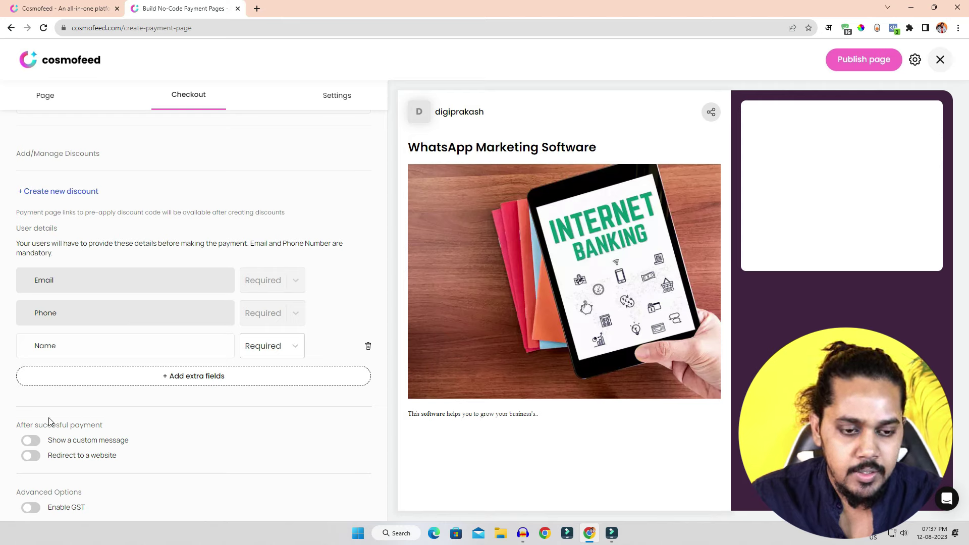
pyautogui.click(33, 446)
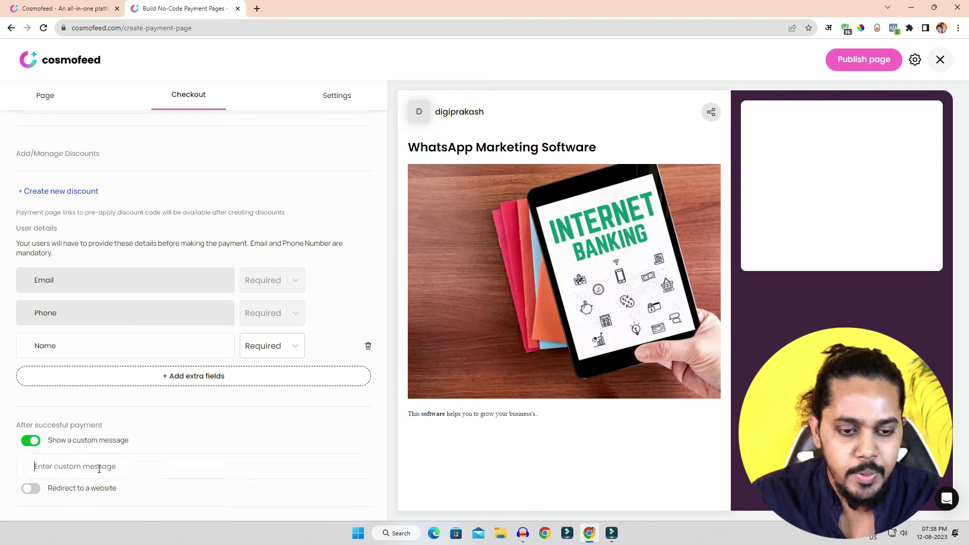
pyautogui.scroll(-1, 104, 488)
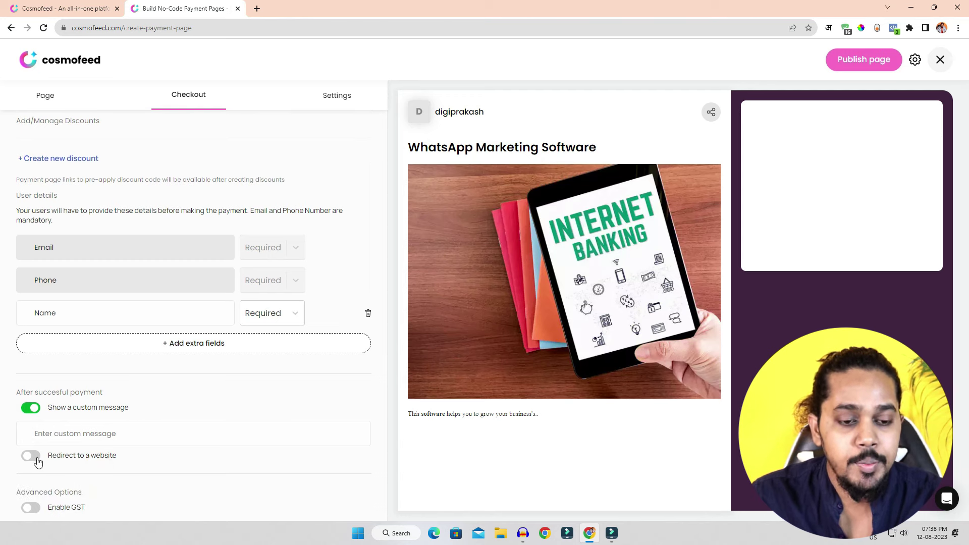
pyautogui.click(31, 455)
pyautogui.scroll(-1, 66, 459)
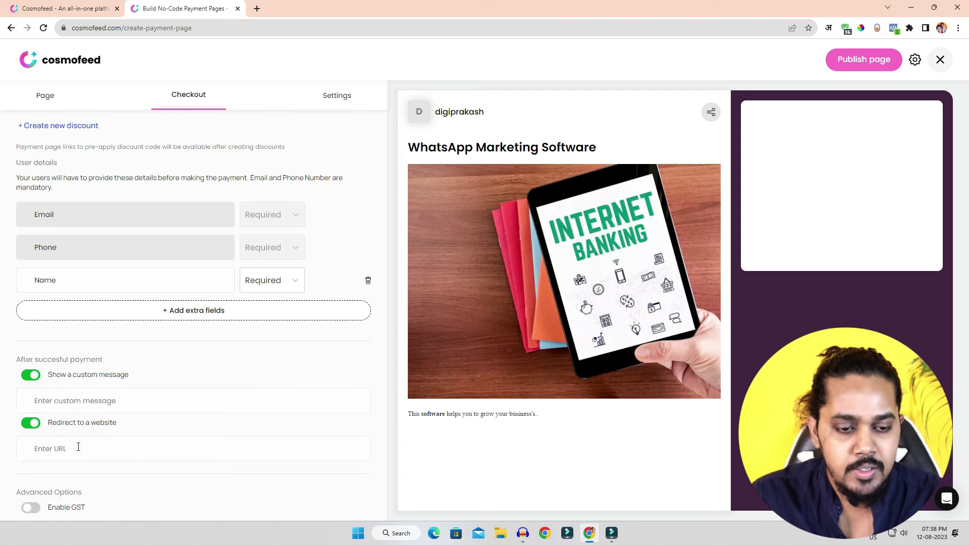
pyautogui.click(70, 450)
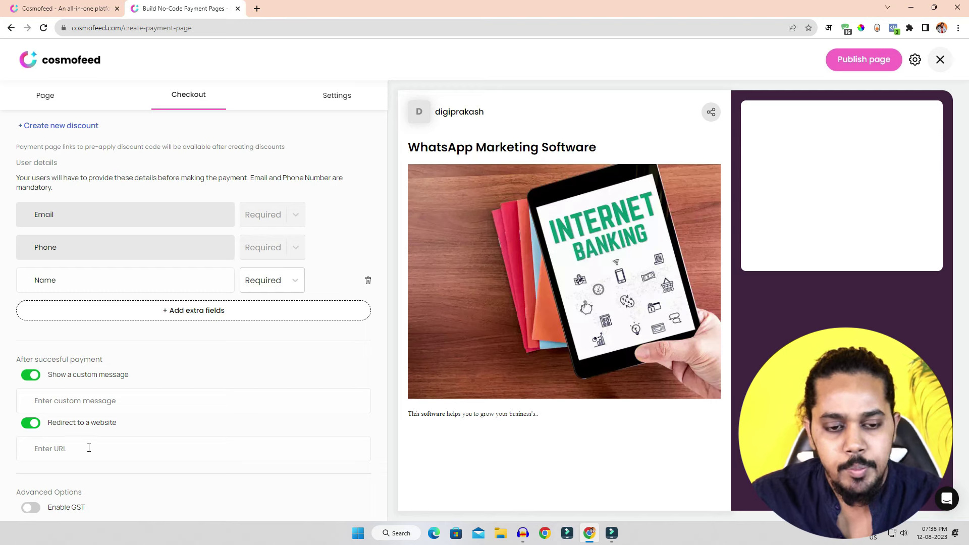
pyautogui.click(32, 424)
pyautogui.scroll(1, 34, 430)
pyautogui.click(31, 408)
pyautogui.scroll(1, 31, 407)
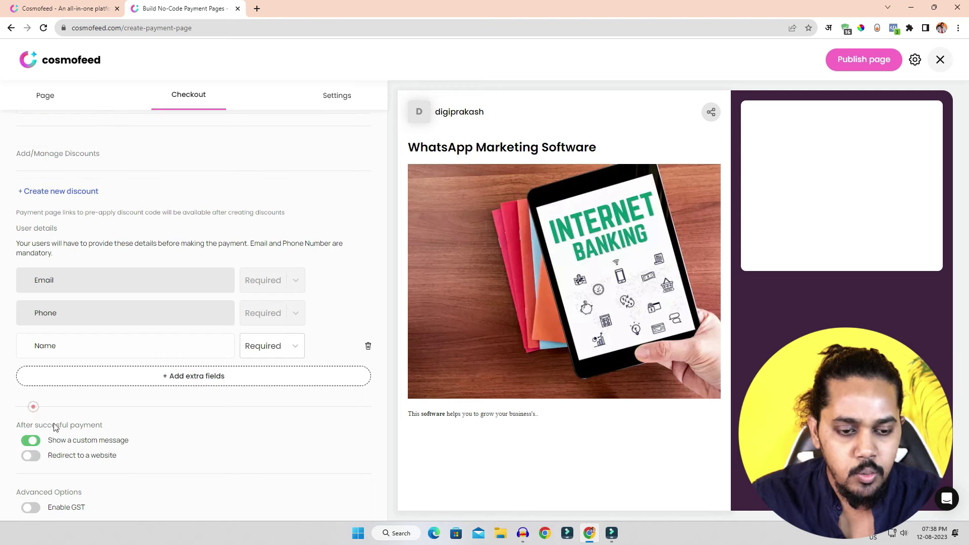
pyautogui.scroll(5, 143, 312)
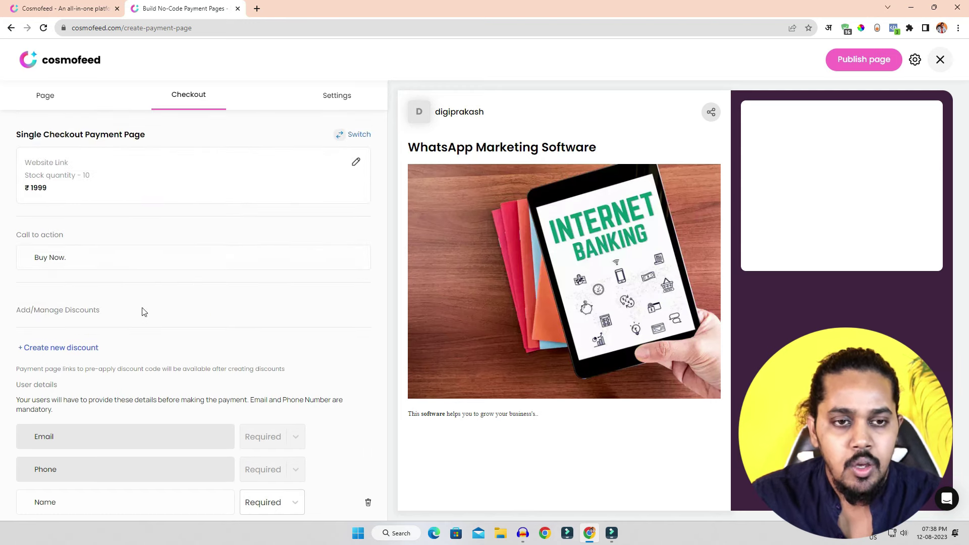
# Step: In the Settings tab, keep currency as INR and leave Page Expiry off
pyautogui.click(331, 97)
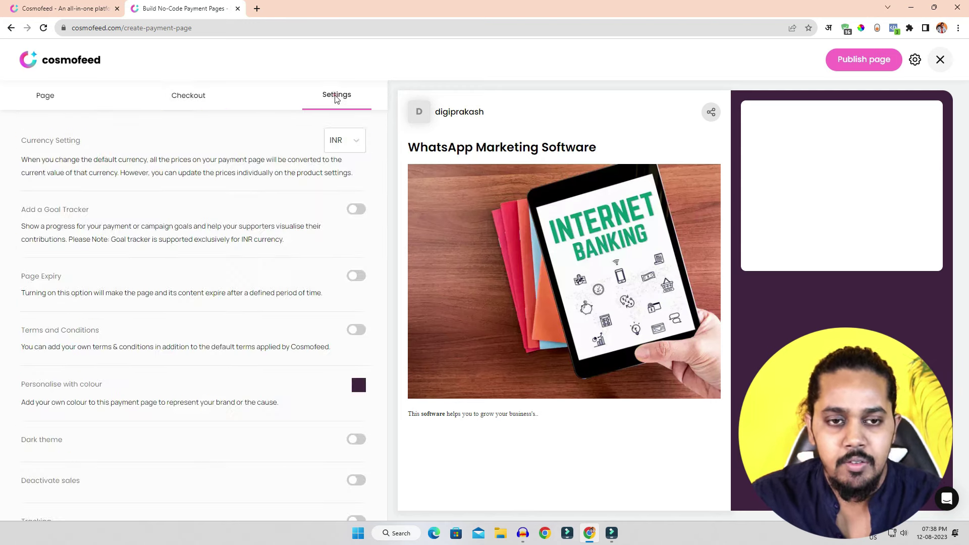
pyautogui.click(345, 141)
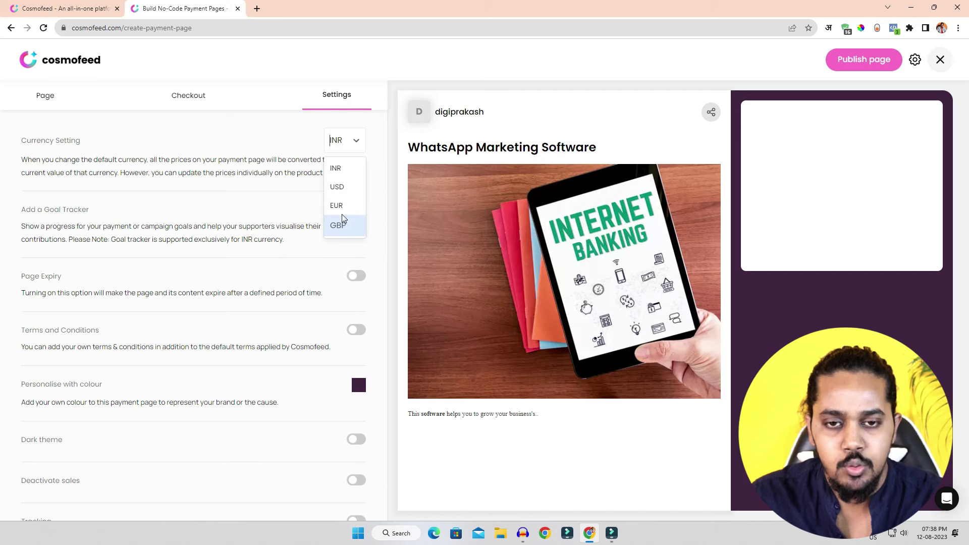
pyautogui.click(265, 145)
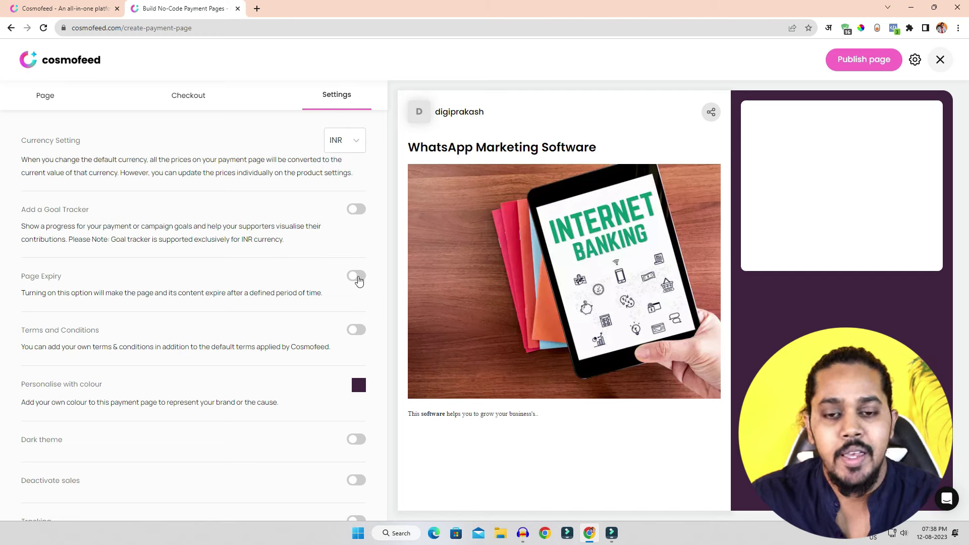
pyautogui.click(358, 280)
pyautogui.click(124, 312)
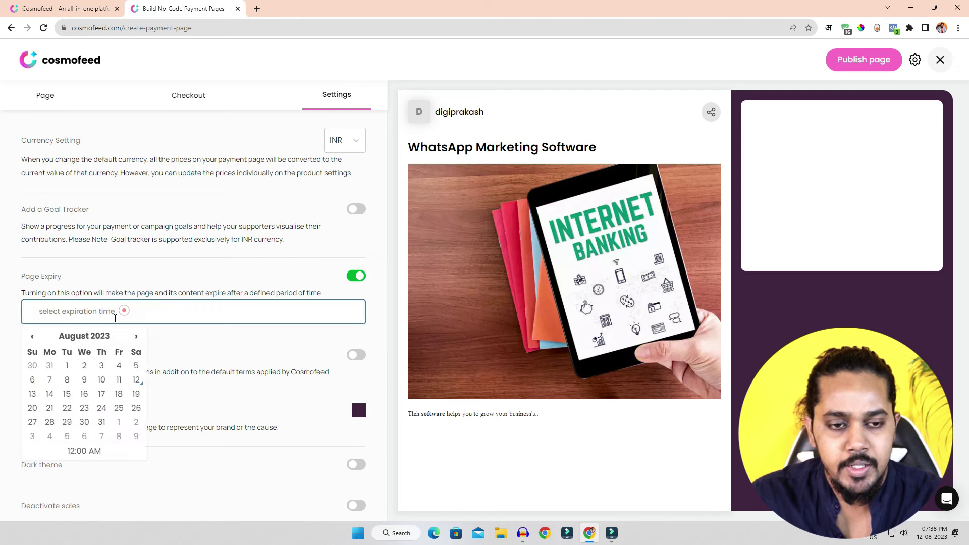
pyautogui.click(361, 284)
pyautogui.click(362, 284)
pyautogui.scroll(-3, 151, 268)
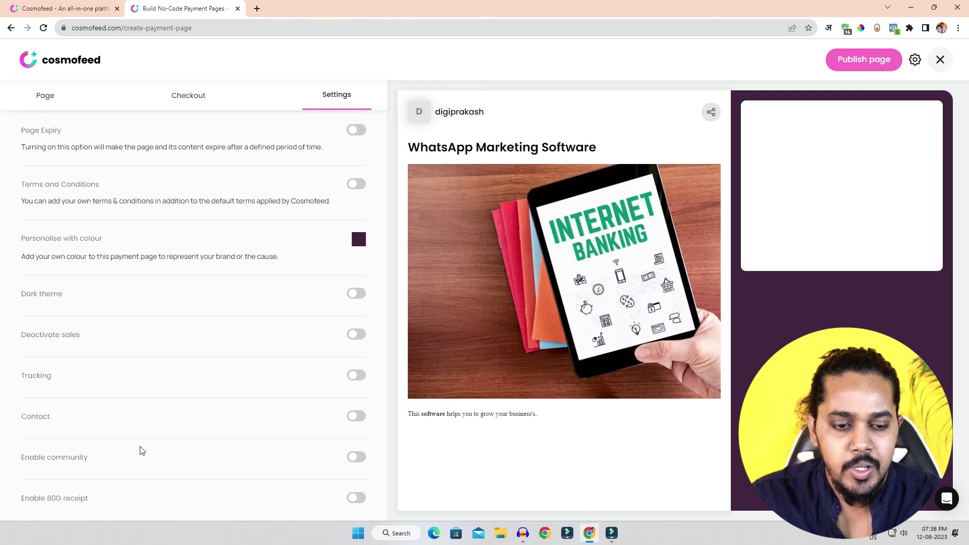
pyautogui.scroll(3, 240, 318)
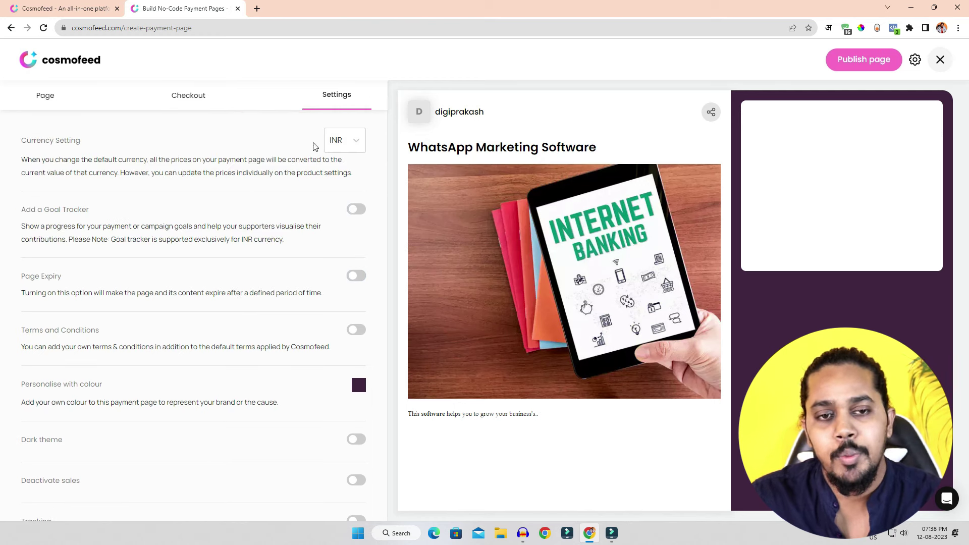
# Step: Publish the WhatsApp Marketing Software page and copy its share link
pyautogui.click(855, 65)
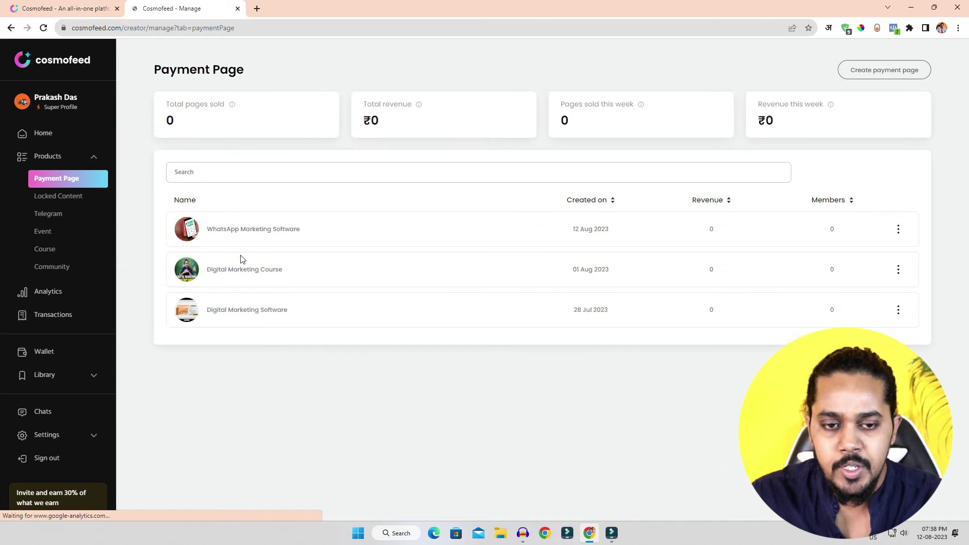
pyautogui.click(899, 231)
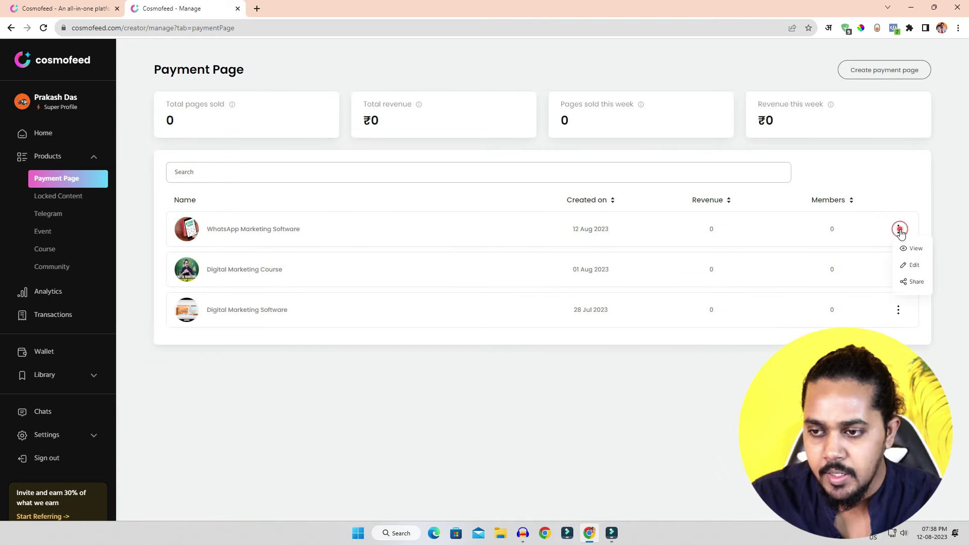
pyautogui.click(916, 283)
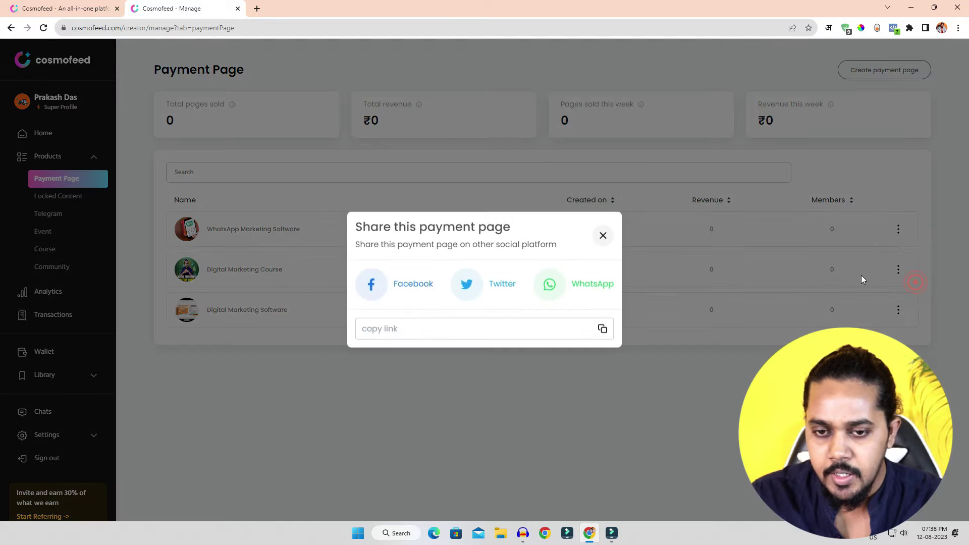
pyautogui.doubleClick(604, 330)
# Step: Load the copied link in a new browser tab to view the live payment page
pyautogui.click(257, 10)
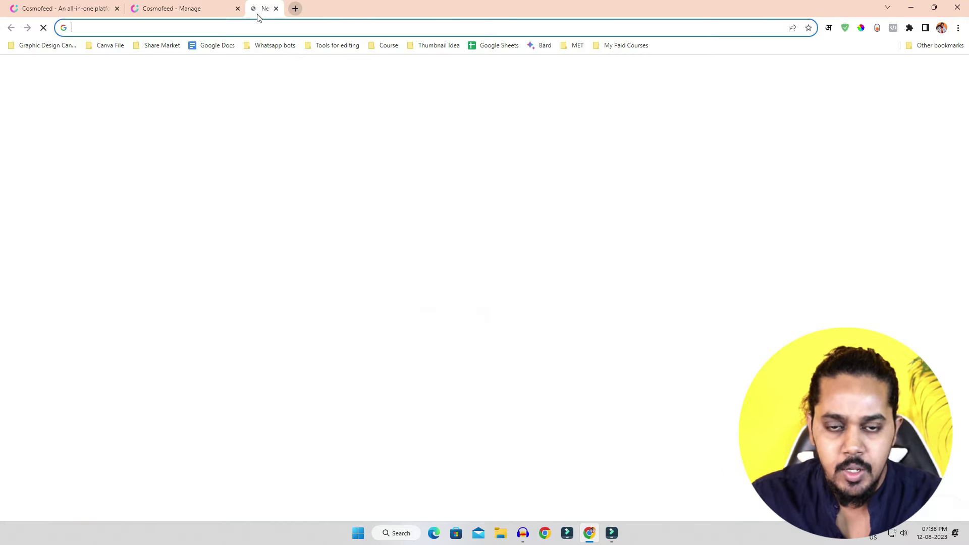
pyautogui.hotkey('ctrl', 'v')
pyautogui.press('Return')
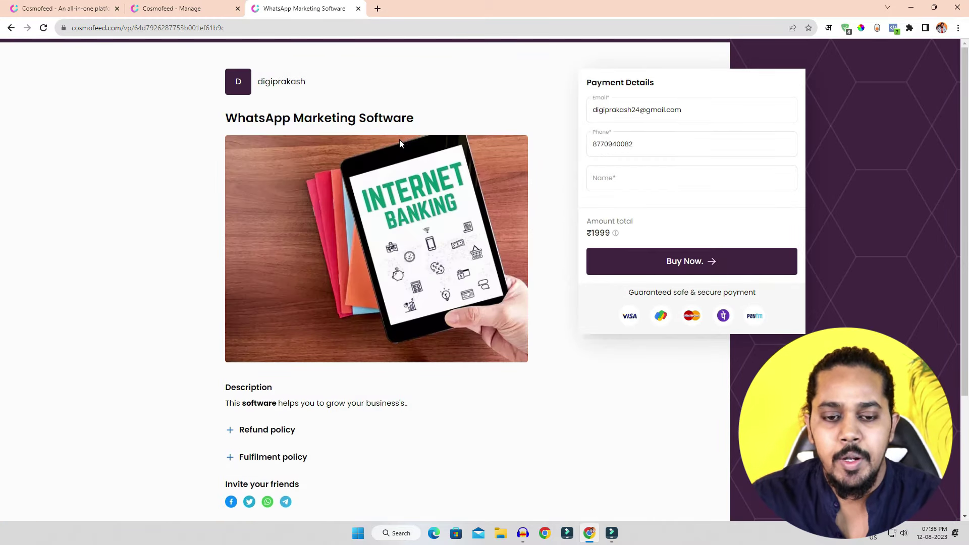
# Step: Expand the Refund policy and Fulfilment policy sections on the live page
pyautogui.scroll(-3, 350, 159)
pyautogui.scroll(3, 398, 262)
pyautogui.scroll(-3, 397, 262)
pyautogui.click(229, 269)
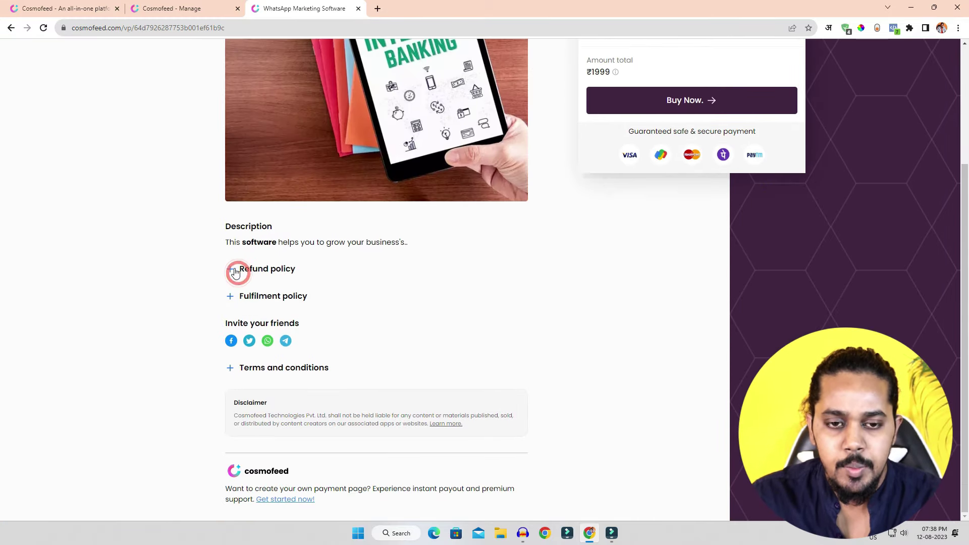
pyautogui.click(230, 309)
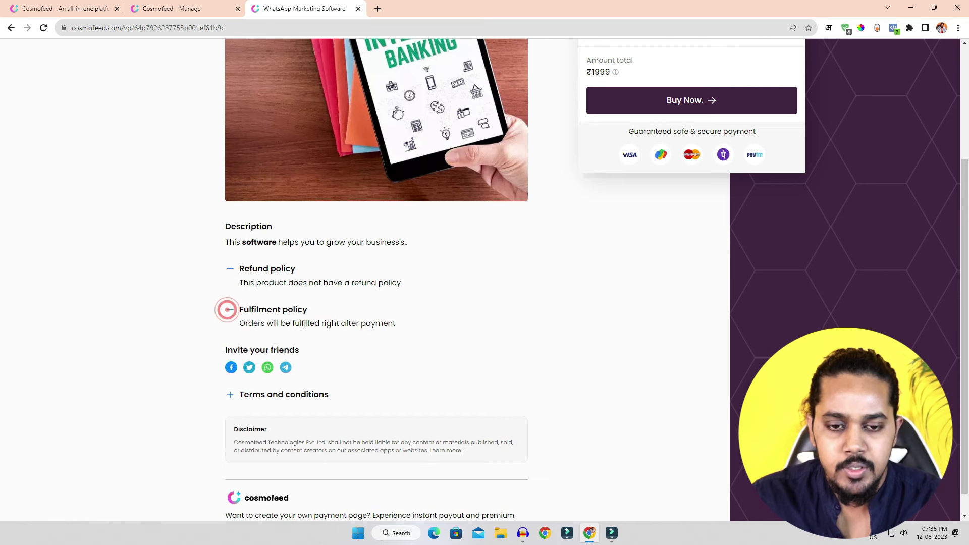
# Step: Autofill the buyer's name and e-mail, start the ₹1999 checkout, then close the payment window
pyautogui.scroll(-1, 293, 317)
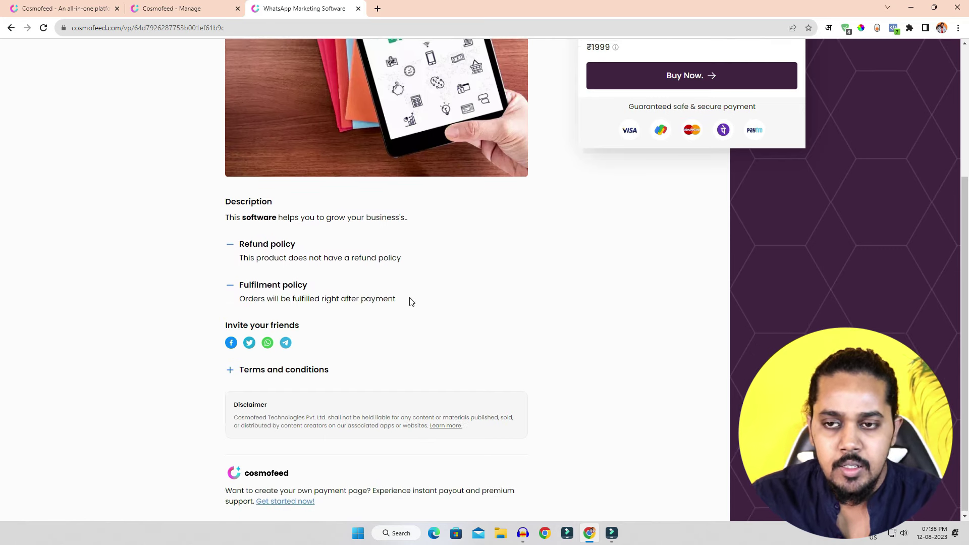
pyautogui.scroll(4, 519, 182)
pyautogui.click(677, 196)
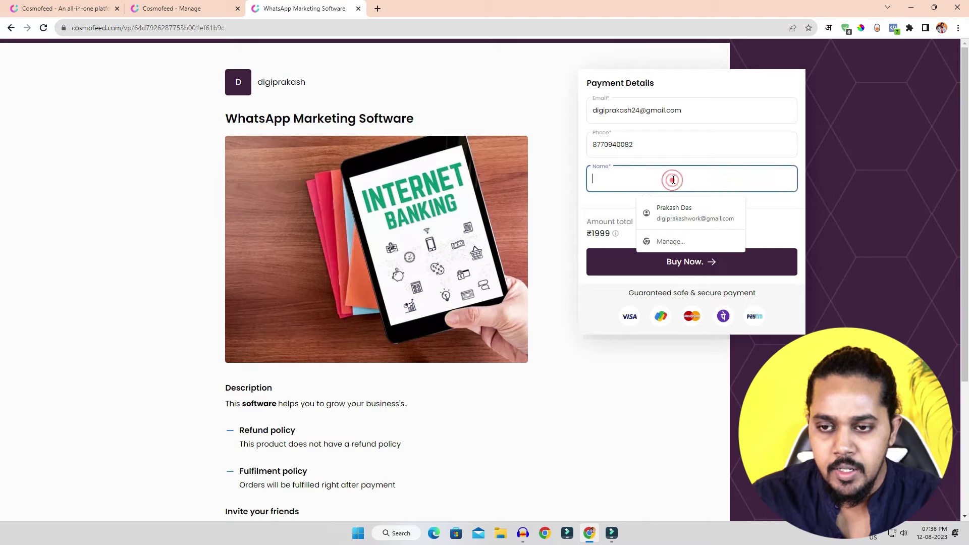
pyautogui.click(678, 202)
pyautogui.click(682, 268)
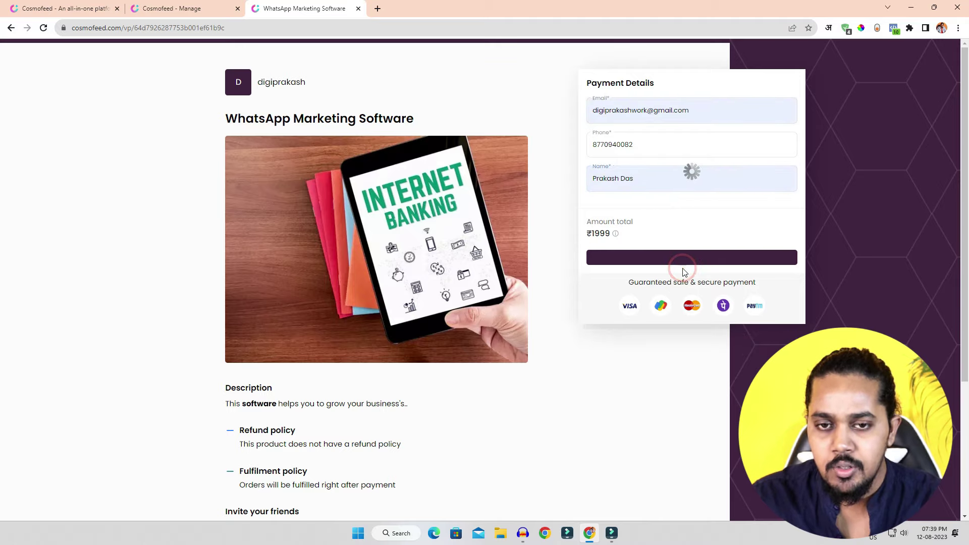
pyautogui.scroll(-3, 476, 225)
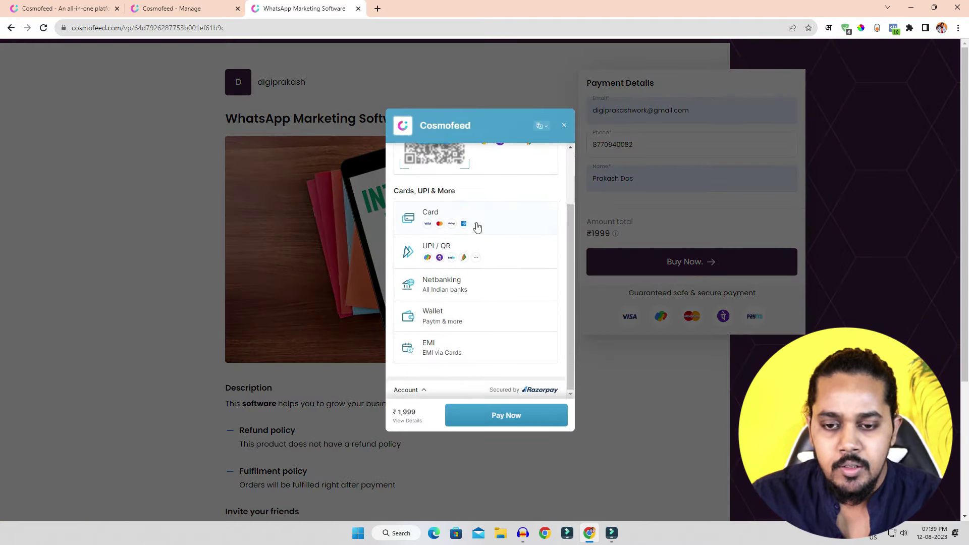
pyautogui.click(564, 126)
# Step: Close the live page tab and the Share dialog, then view the Transactions dashboard
pyautogui.click(358, 8)
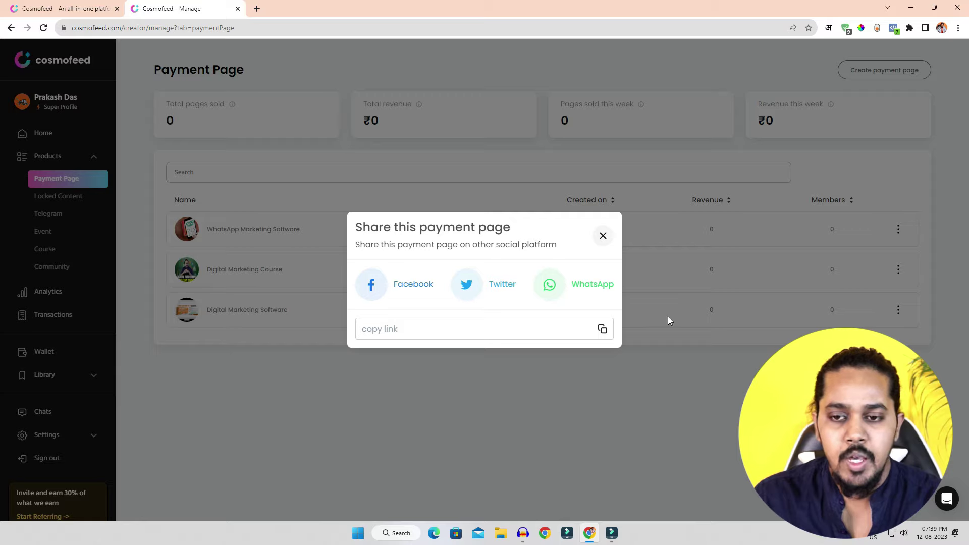
pyautogui.click(603, 236)
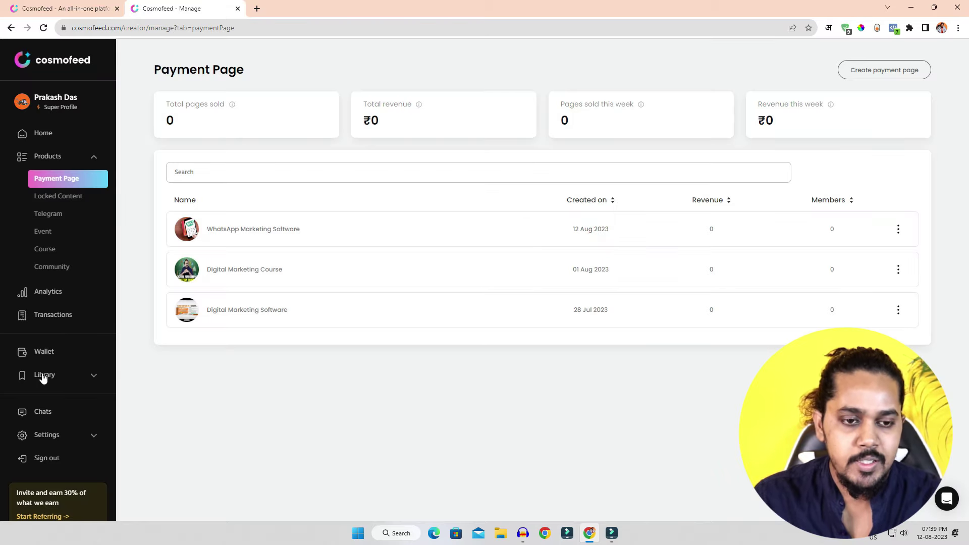
pyautogui.click(55, 316)
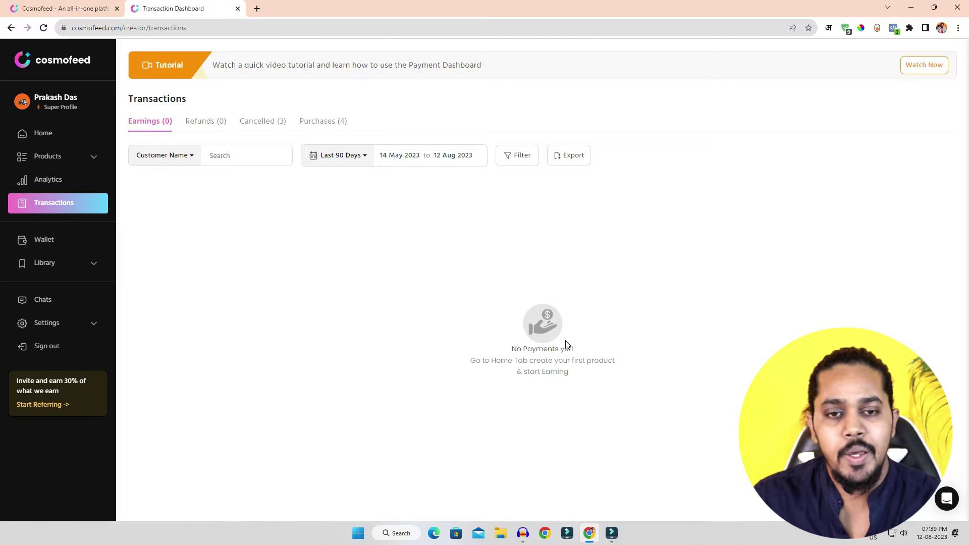
# Step: Check the Wallet's withdrawal setup page, then return to the creator Home dashboard
pyautogui.click(64, 239)
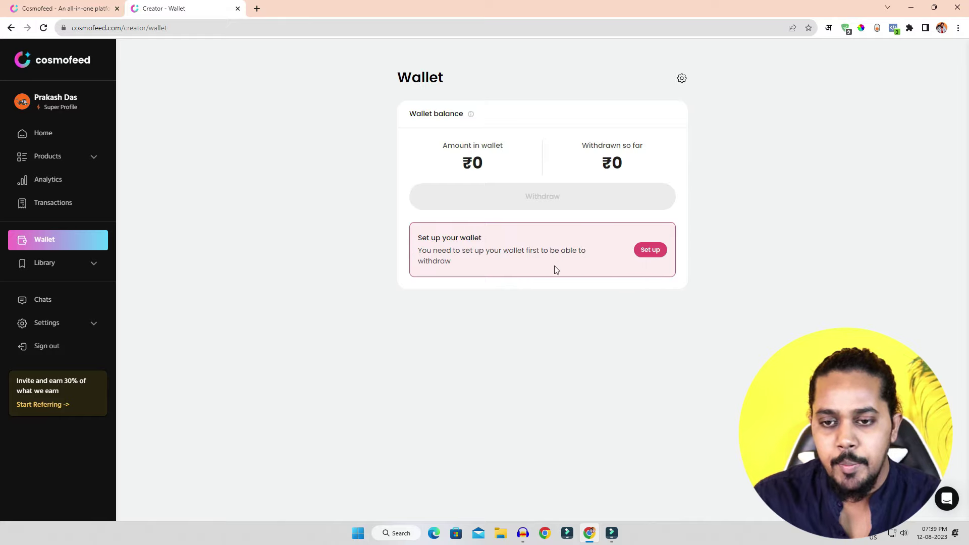
pyautogui.click(655, 250)
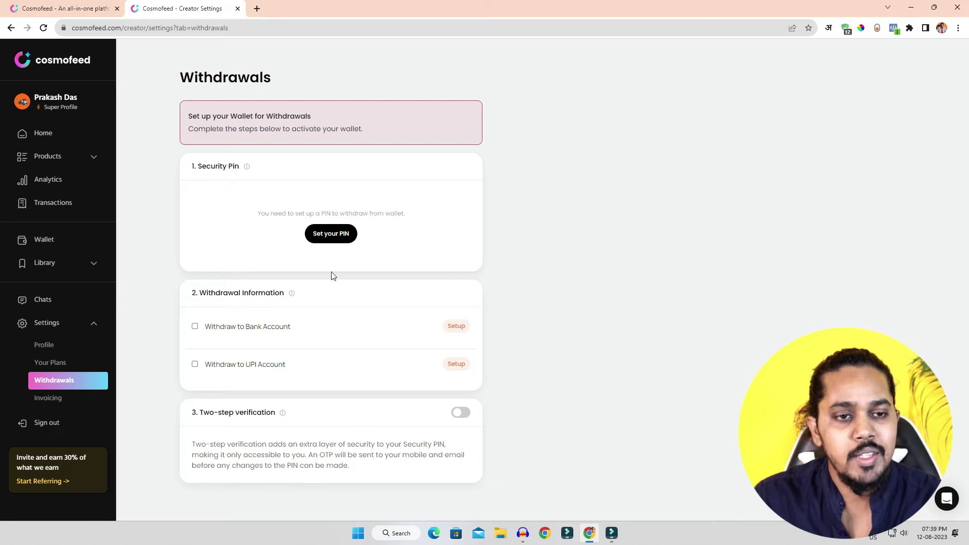
pyautogui.click(60, 137)
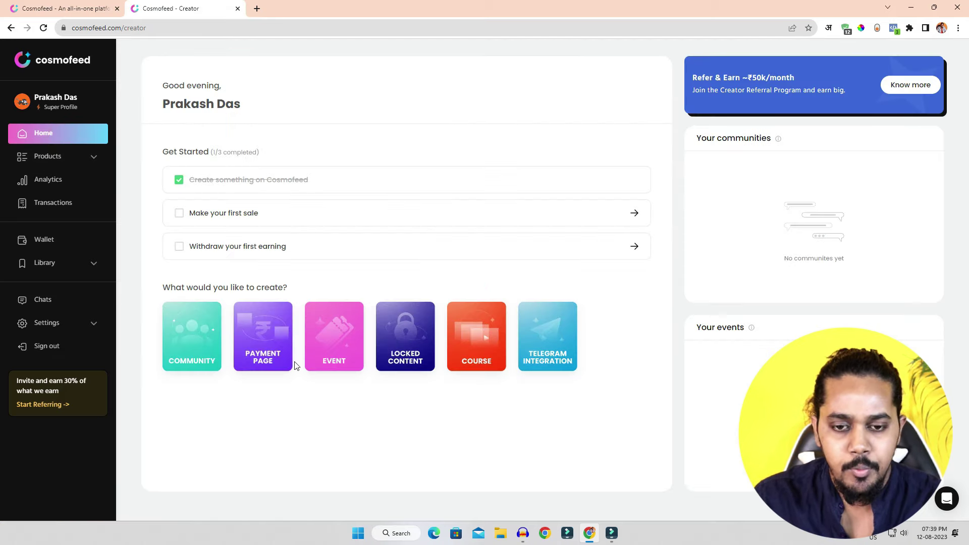
pyautogui.click(338, 351)
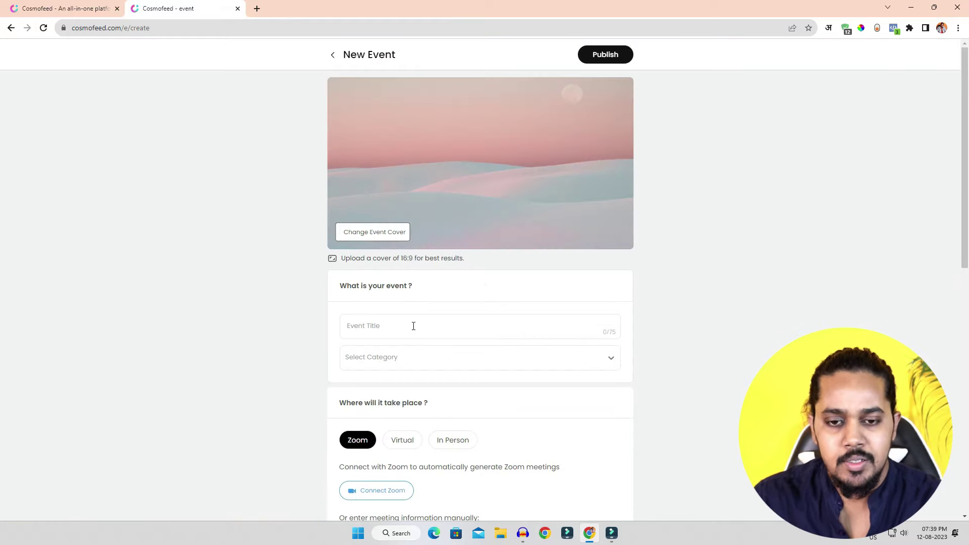
pyautogui.scroll(-10, 470, 216)
pyautogui.scroll(7, 465, 251)
pyautogui.scroll(3, 382, 250)
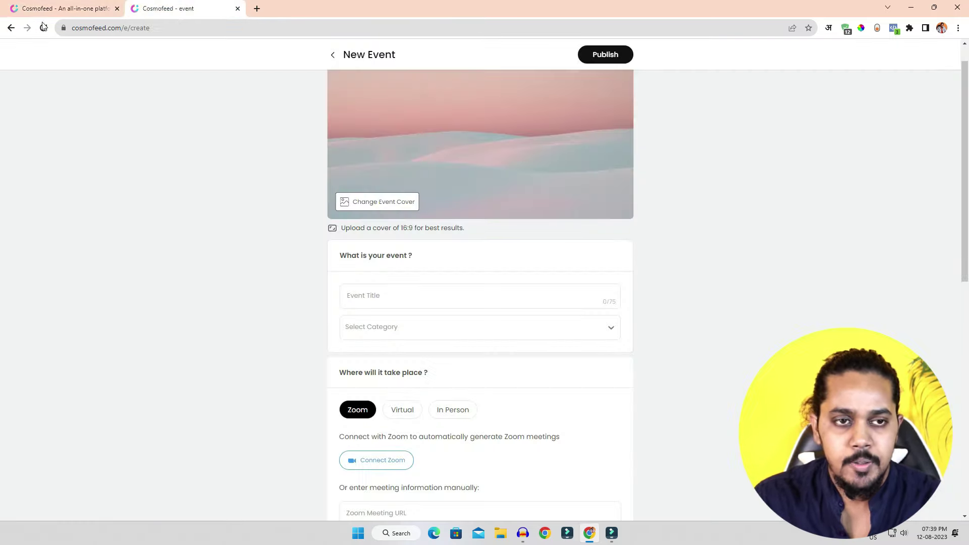
pyautogui.click(11, 28)
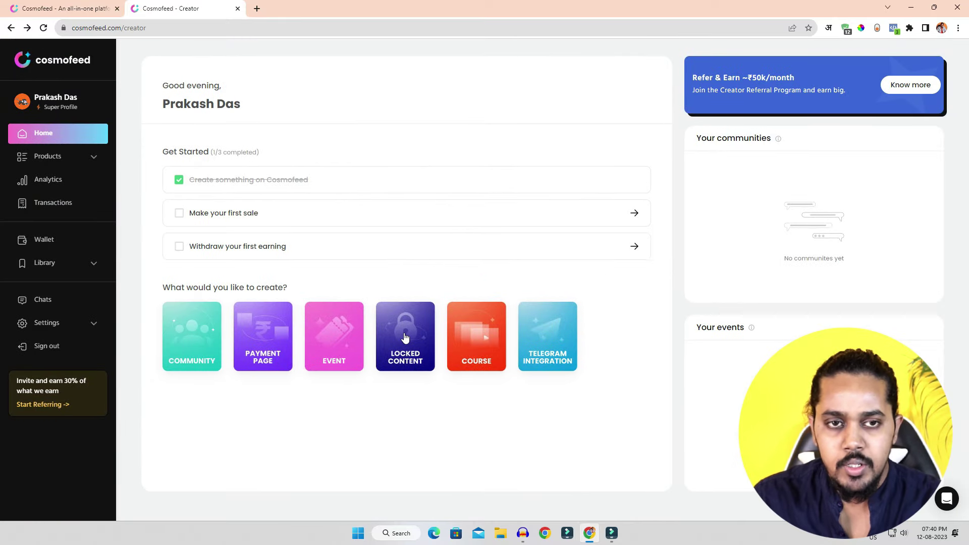
pyautogui.click(405, 341)
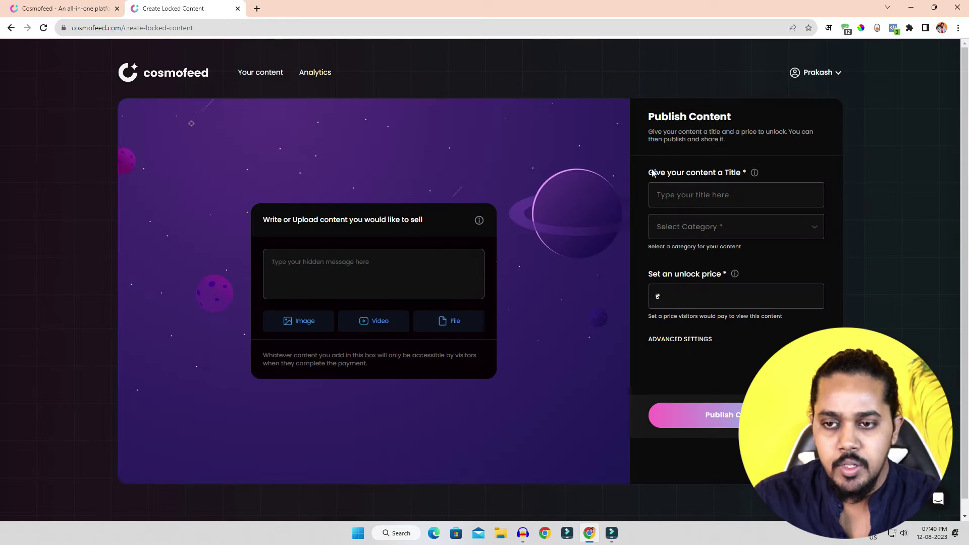
pyautogui.click(7, 31)
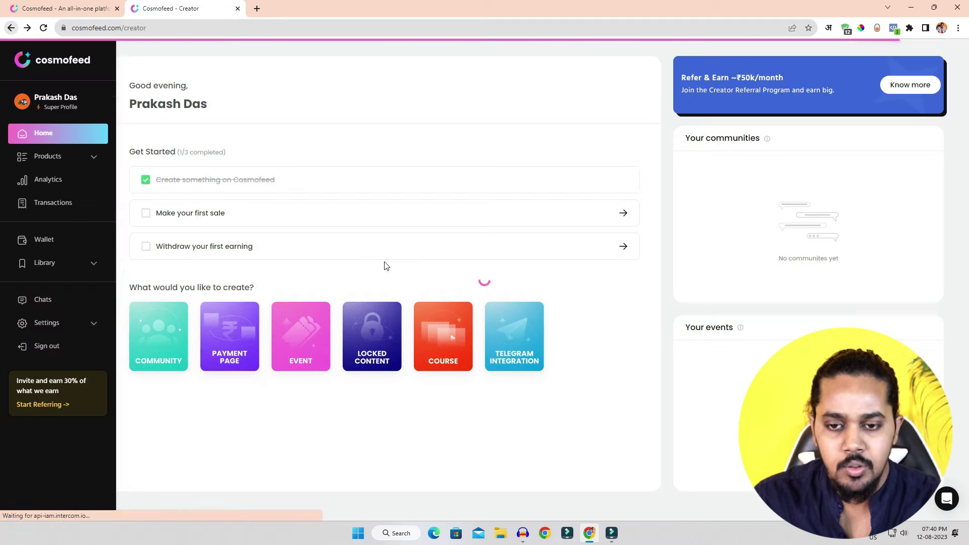
pyautogui.click(473, 336)
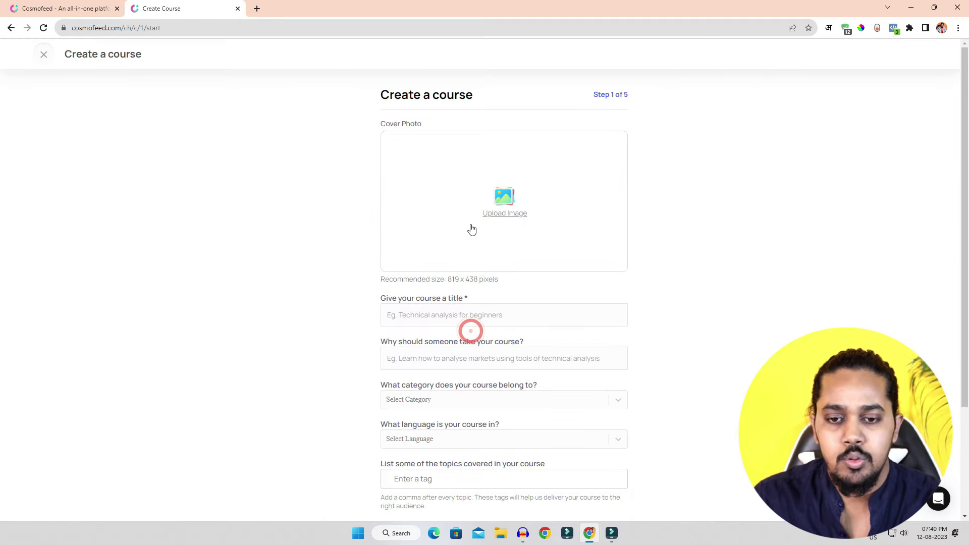
pyautogui.scroll(-3, 368, 352)
pyautogui.scroll(1, 469, 240)
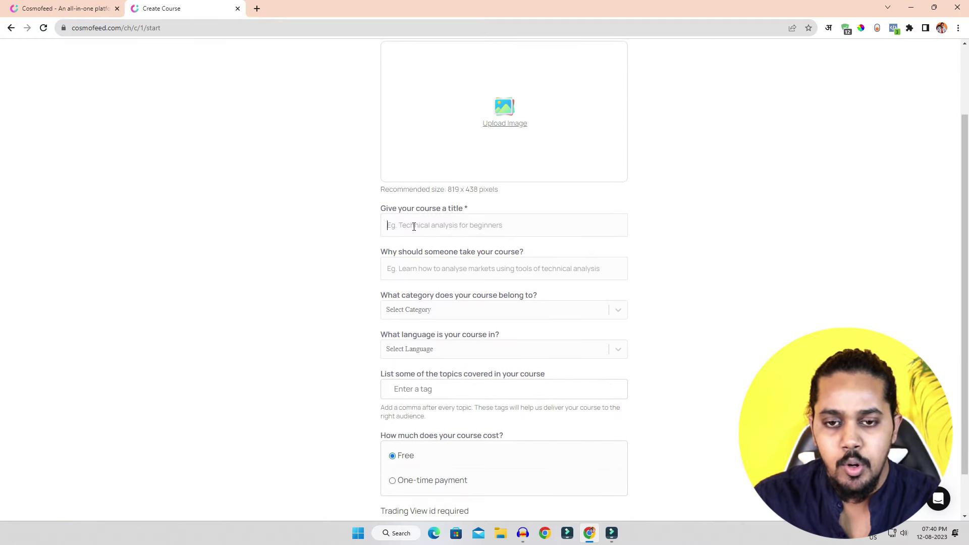
pyautogui.click(413, 225)
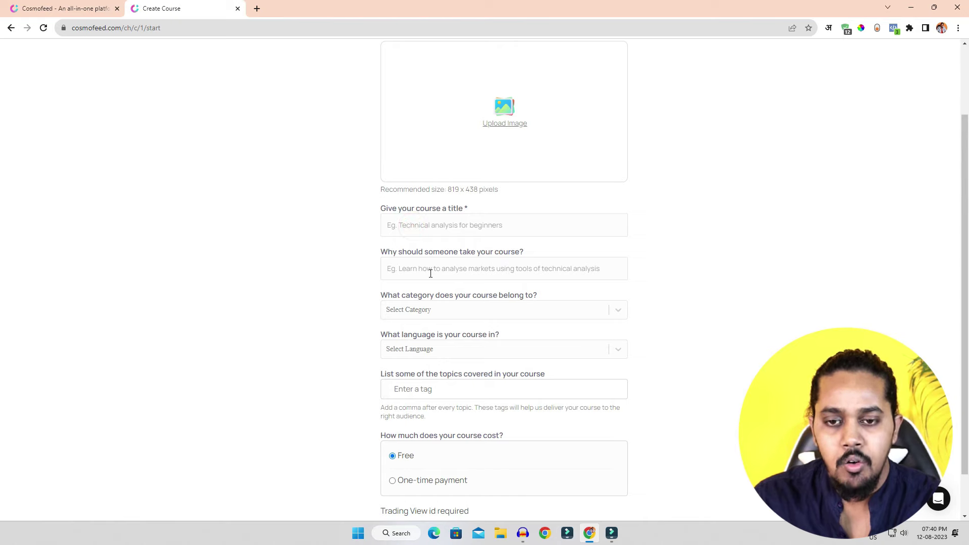
pyautogui.click(514, 268)
pyautogui.scroll(-1, 468, 323)
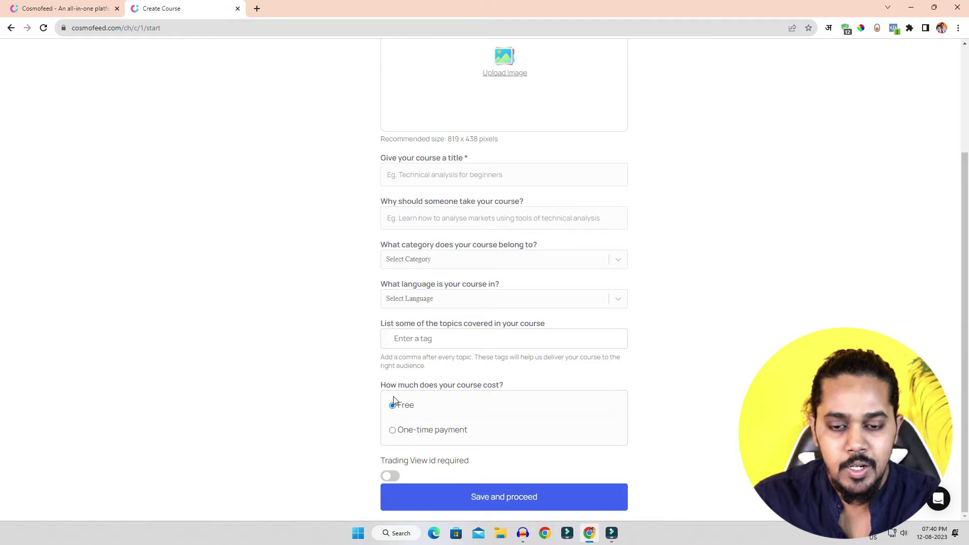
pyautogui.click(392, 430)
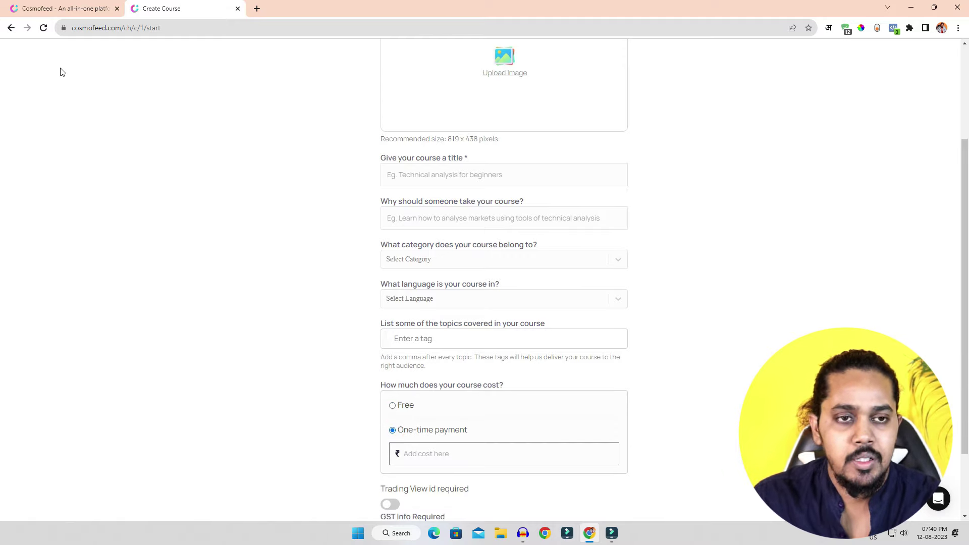
pyautogui.click(11, 28)
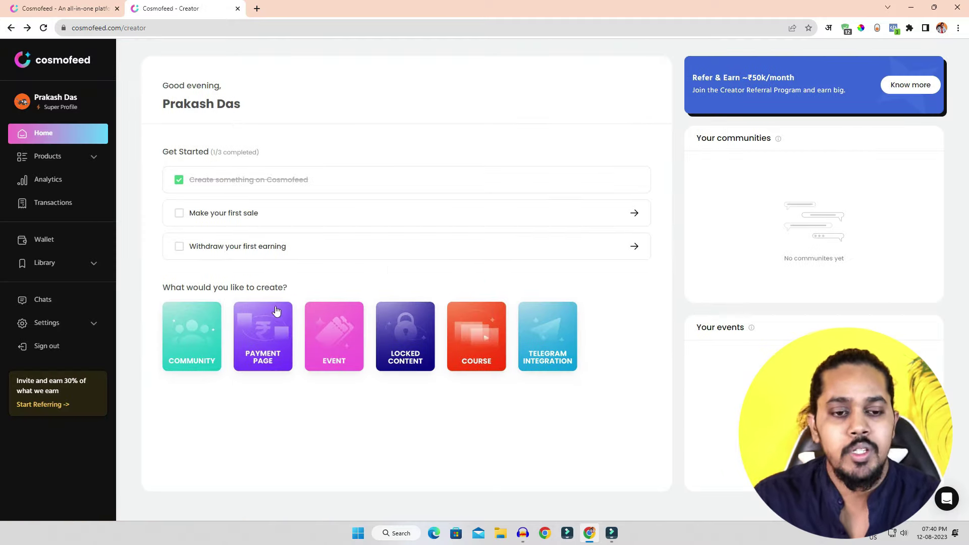